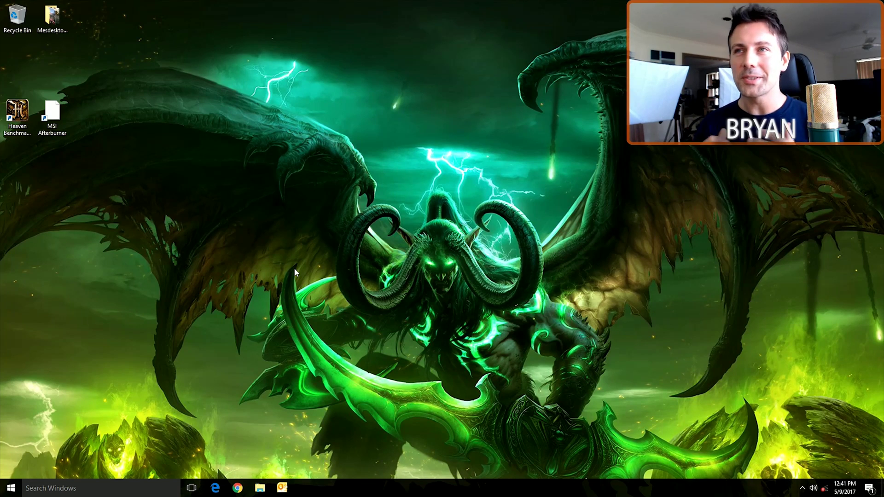
# Open MSI Afterburner's properties and enable Start with Windows, Start minimized and Unlock voltage control.
pyautogui.doubleClick(65, 119)
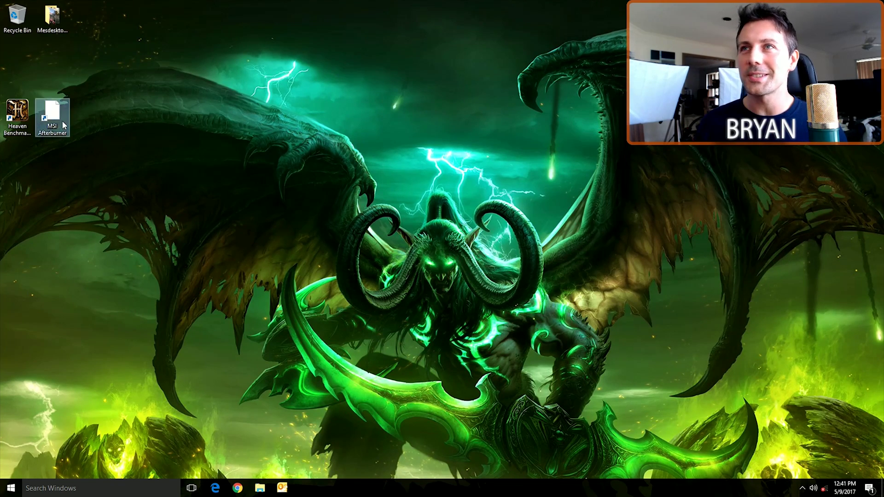
pyautogui.click(407, 307)
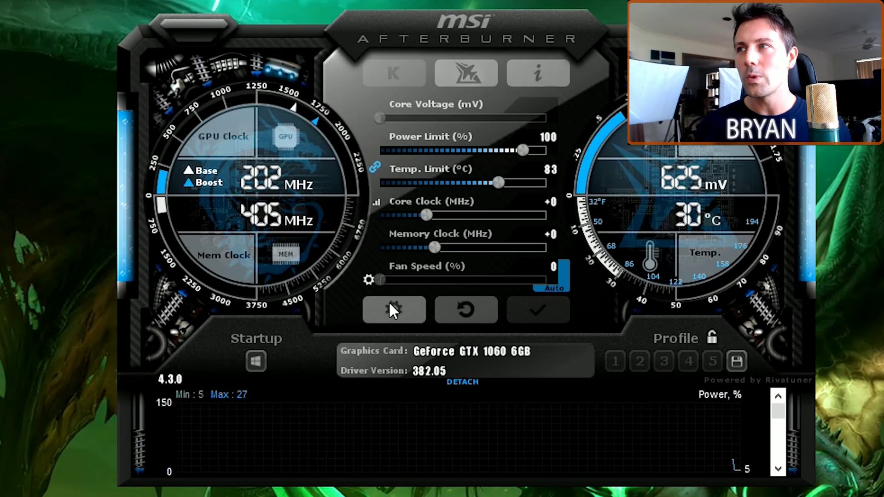
pyautogui.click(394, 311)
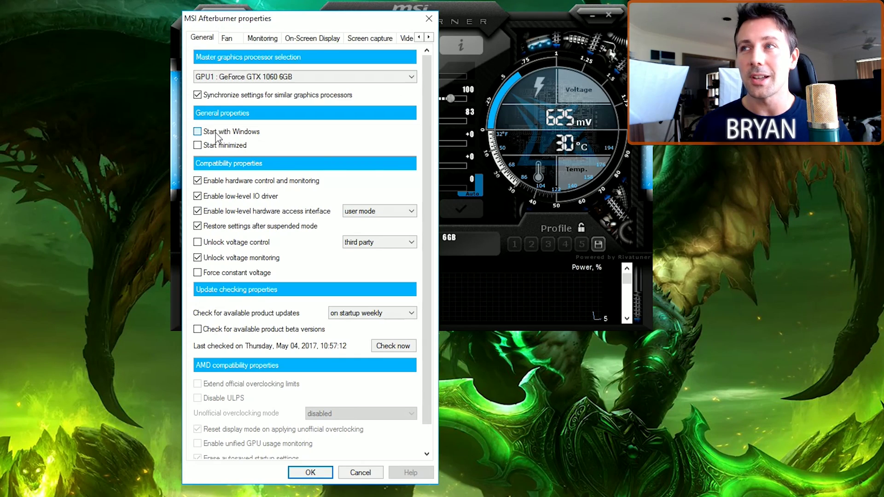
pyautogui.click(215, 133)
pyautogui.click(219, 148)
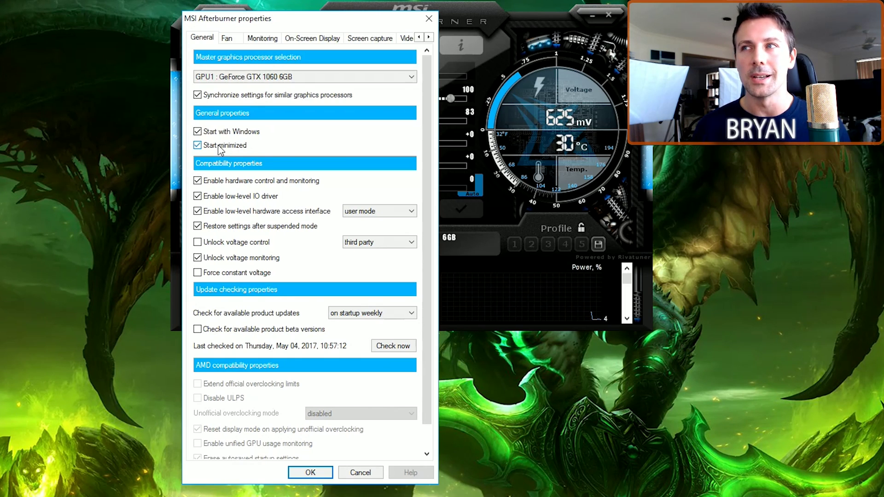
pyautogui.click(216, 244)
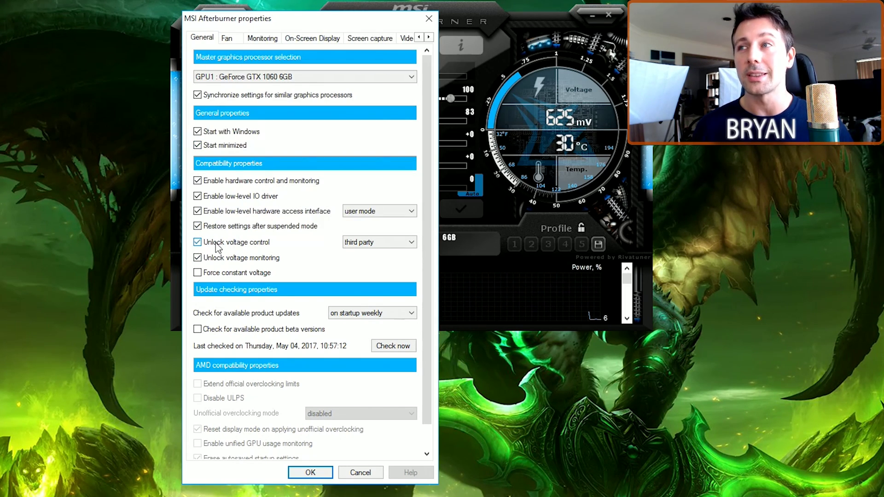
# Enable user-defined automatic fan control with a curve of 20% at 30 °C, 60% at 40 °C, 80% at 50 °C and 100% at 70 °C.
pyautogui.click(231, 41)
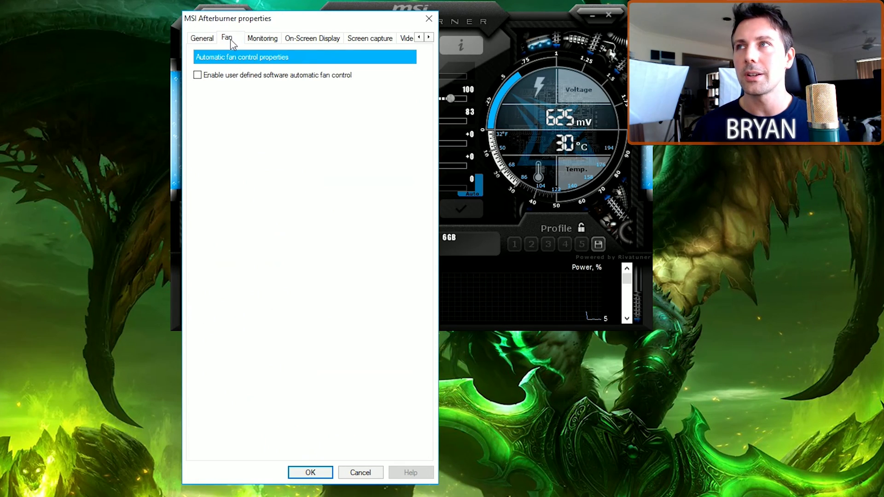
pyautogui.click(208, 76)
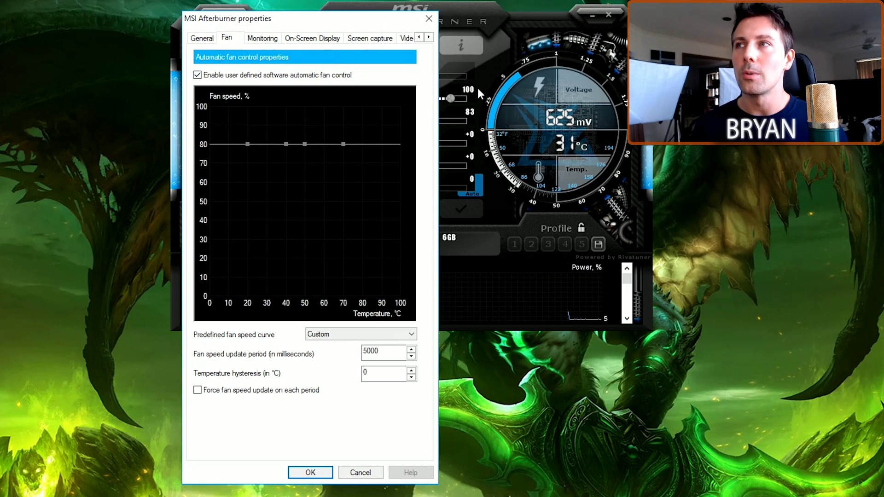
pyautogui.moveTo(247, 144); pyautogui.dragTo(249, 256)
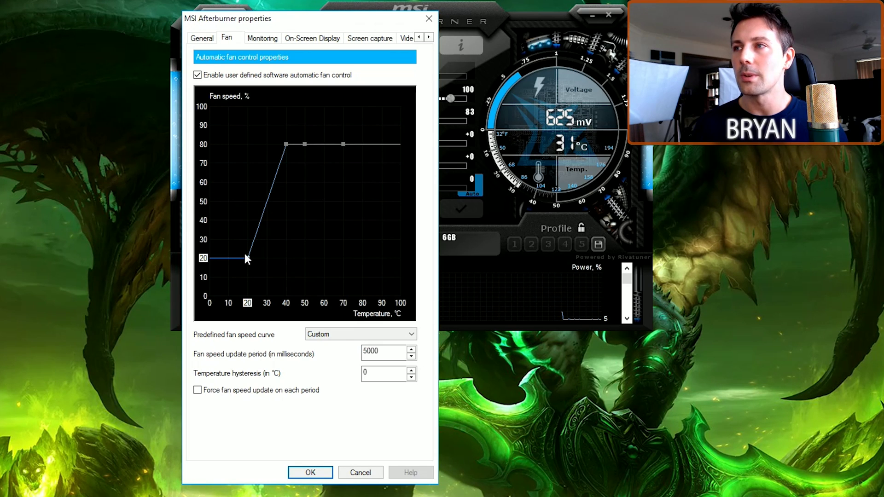
pyautogui.moveTo(248, 259); pyautogui.dragTo(267, 256)
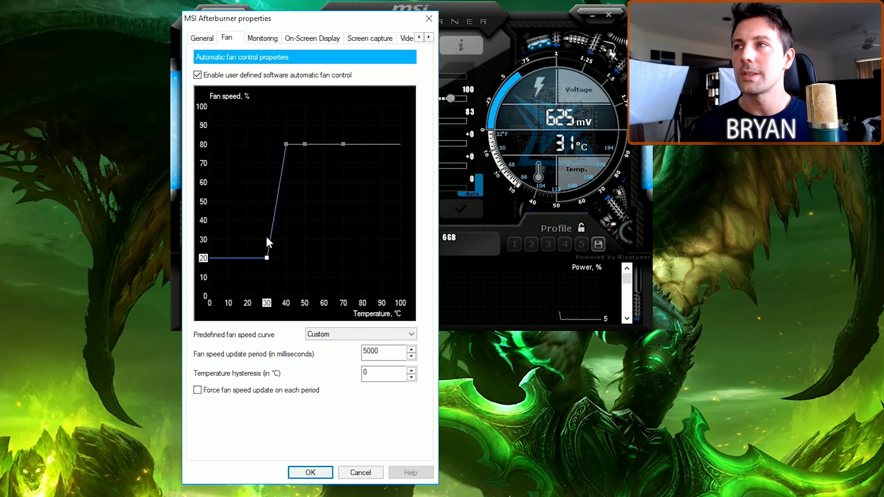
pyautogui.moveTo(286, 144); pyautogui.dragTo(286, 182)
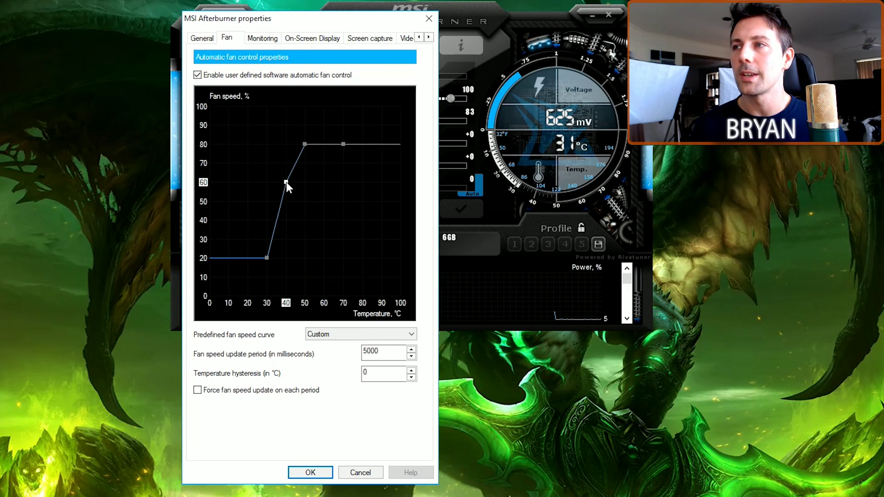
pyautogui.click(305, 144)
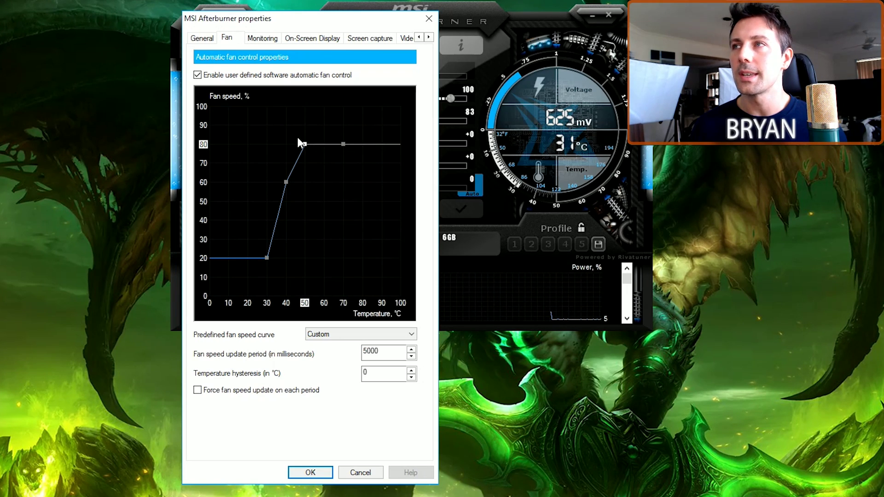
pyautogui.moveTo(343, 145); pyautogui.dragTo(347, 105)
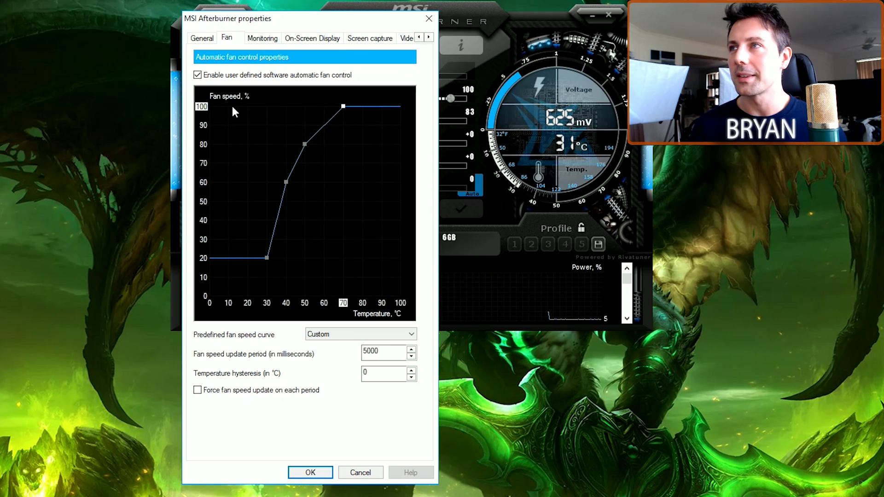
# Save the properties with a restart of Afterburner and restore its minimized window.
pyautogui.click(311, 473)
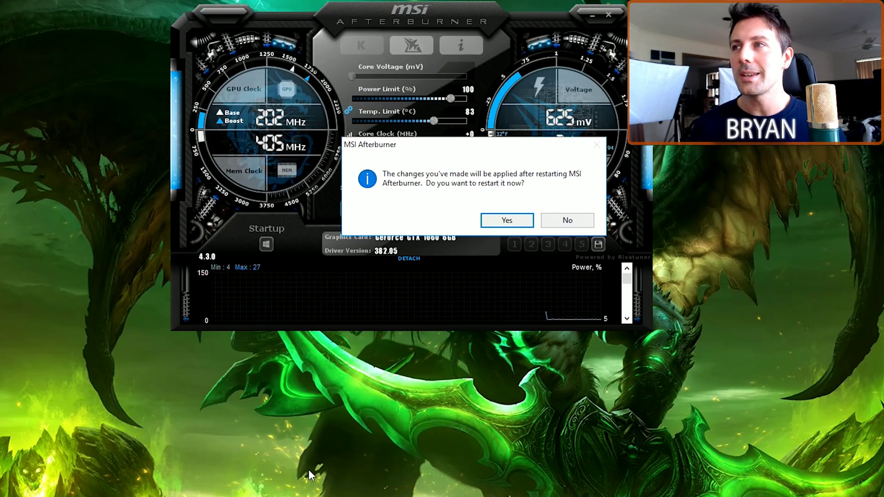
pyautogui.click(508, 222)
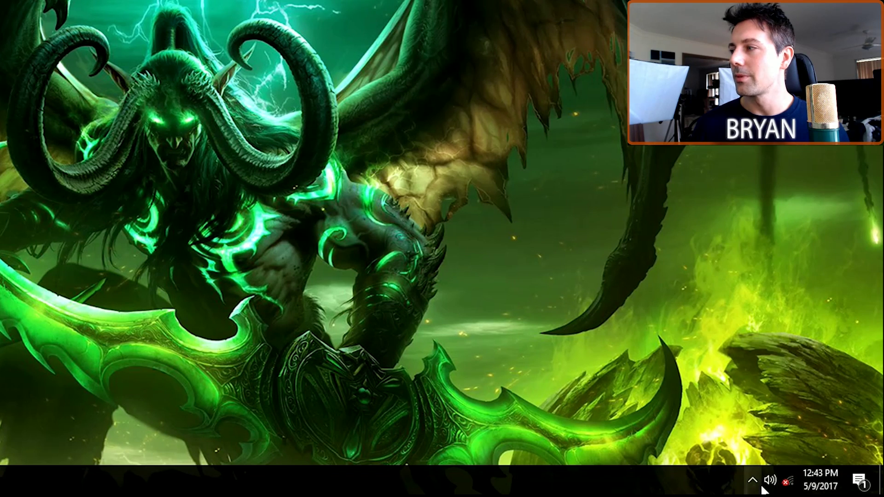
pyautogui.click(753, 481)
pyautogui.click(782, 451)
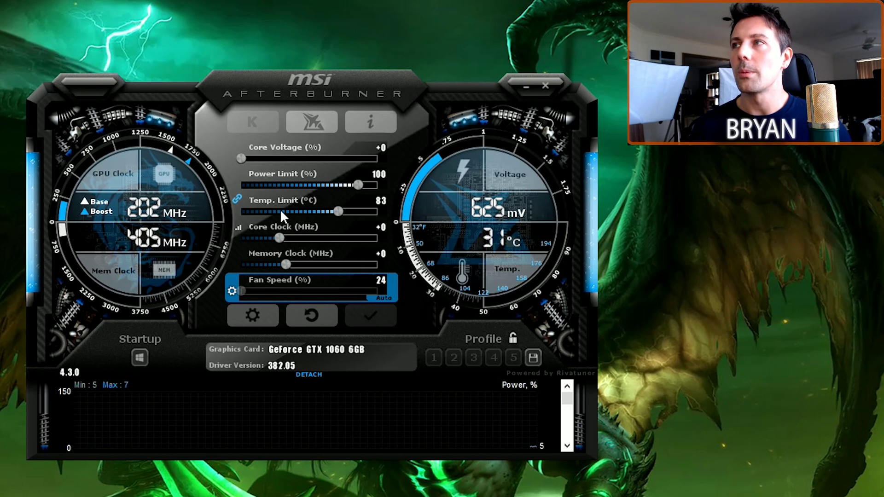
# Raise the core voltage to +100%, the power limit to 108% and the temperature limit to 92 °C, and apply the settings.
pyautogui.moveTo(245, 158); pyautogui.dragTo(376, 157)
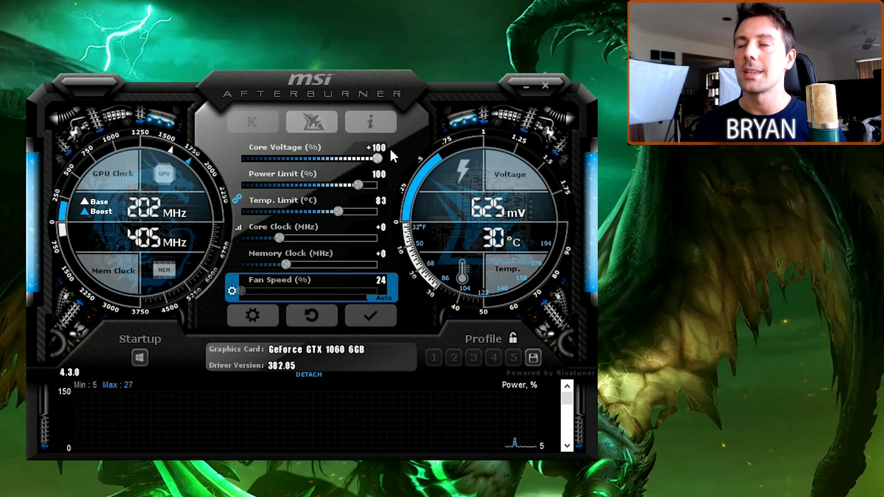
pyautogui.moveTo(376, 158); pyautogui.dragTo(404, 152)
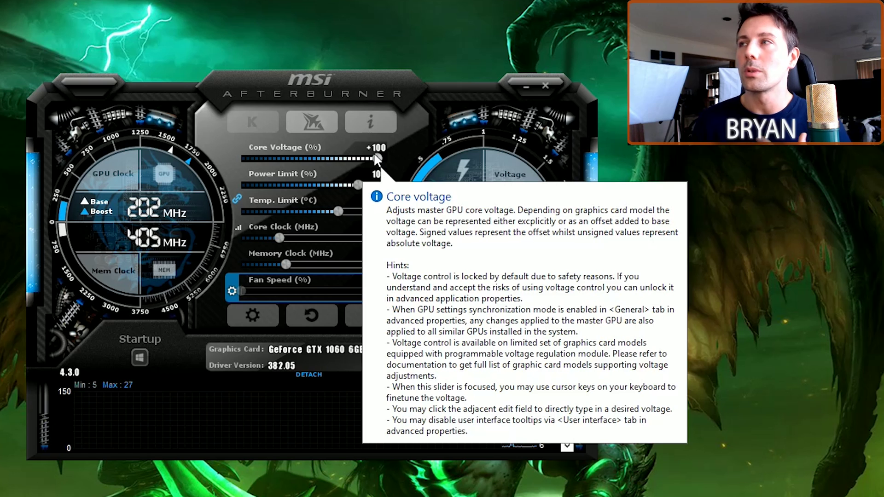
pyautogui.moveTo(376, 158); pyautogui.dragTo(432, 160)
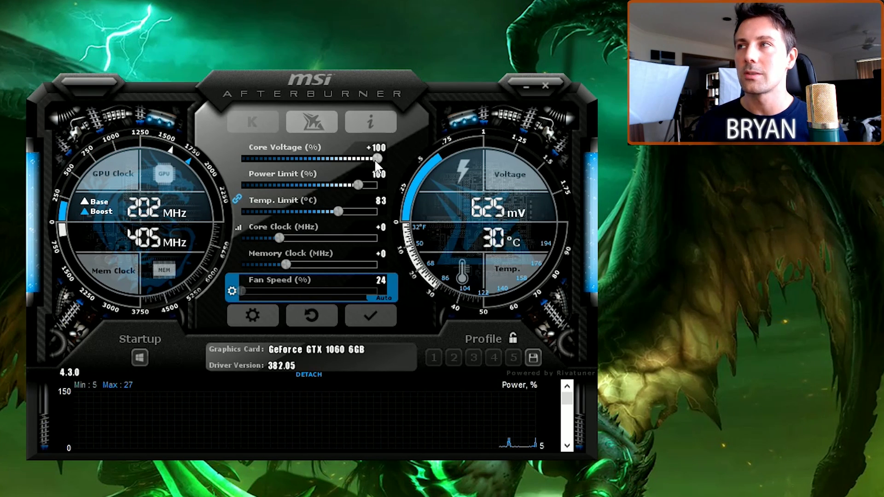
pyautogui.moveTo(360, 182); pyautogui.dragTo(401, 180)
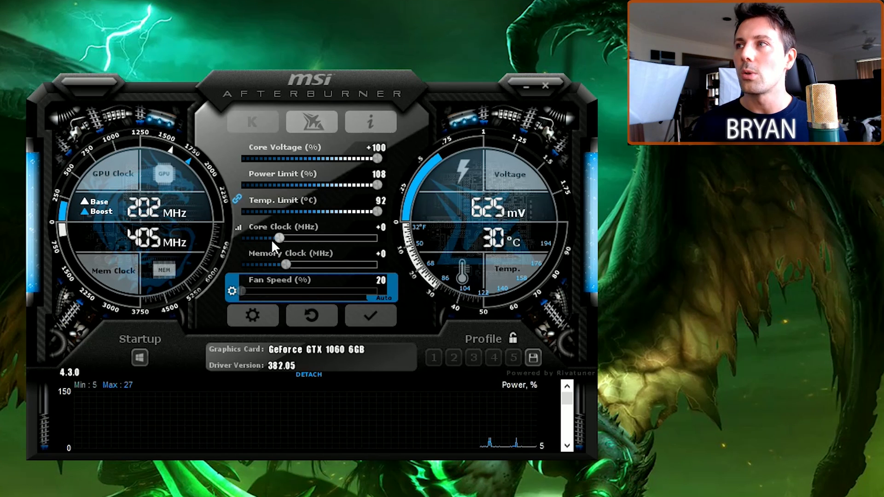
pyautogui.click(367, 313)
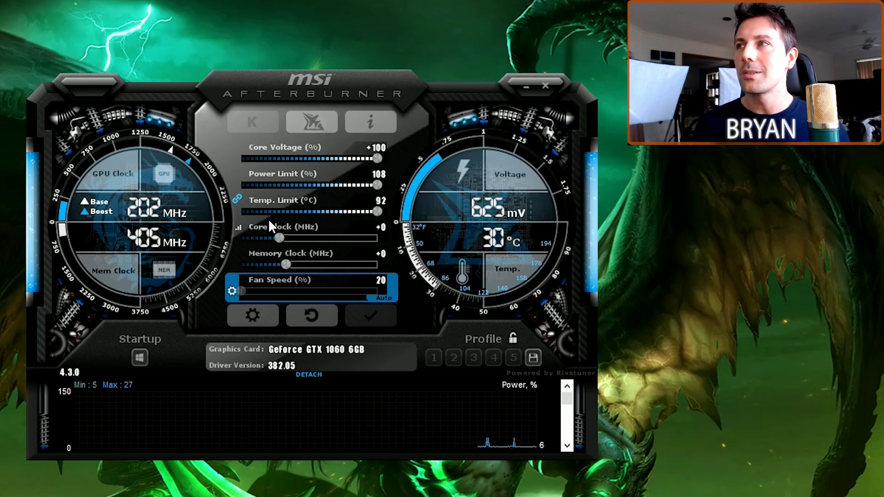
# Raise the core clock offset to +212 MHz and apply it to the graphics card.
pyautogui.moveTo(280, 236); pyautogui.dragTo(292, 235)
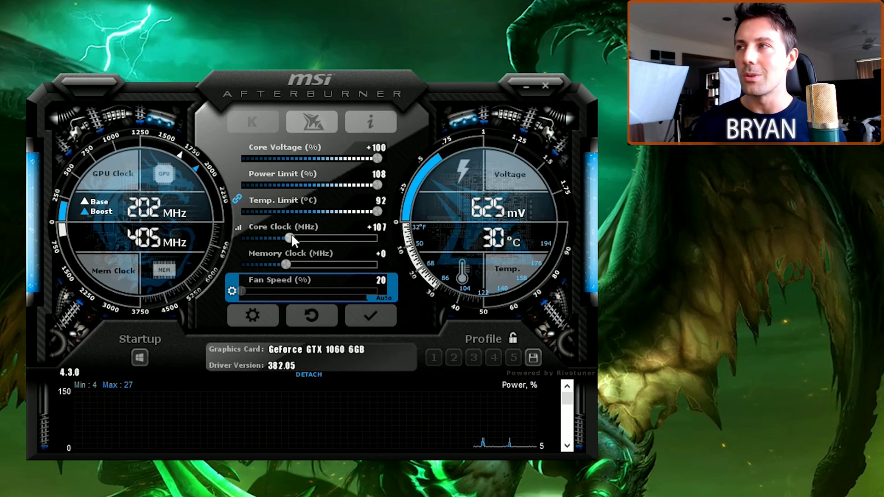
pyautogui.moveTo(294, 234)
pyautogui.mouseDown()
pyautogui.moveTo(284, 235)
pyautogui.moveTo(304, 233)
pyautogui.mouseUp()
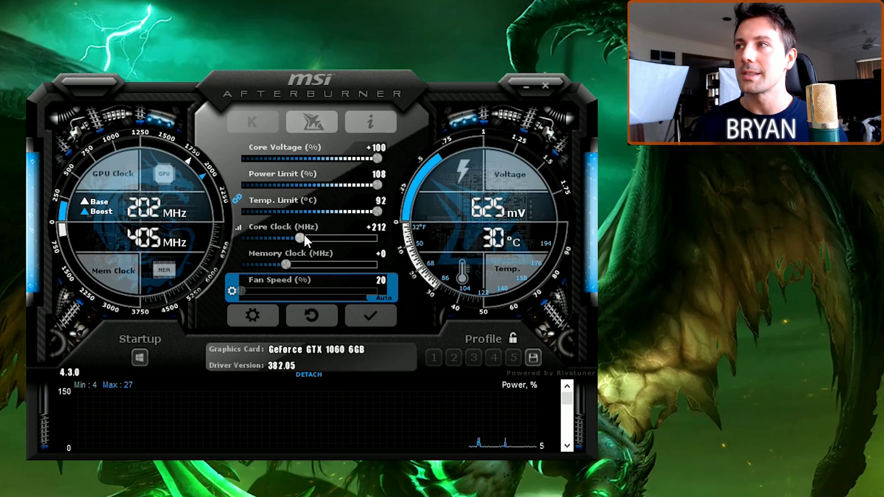
pyautogui.click(381, 312)
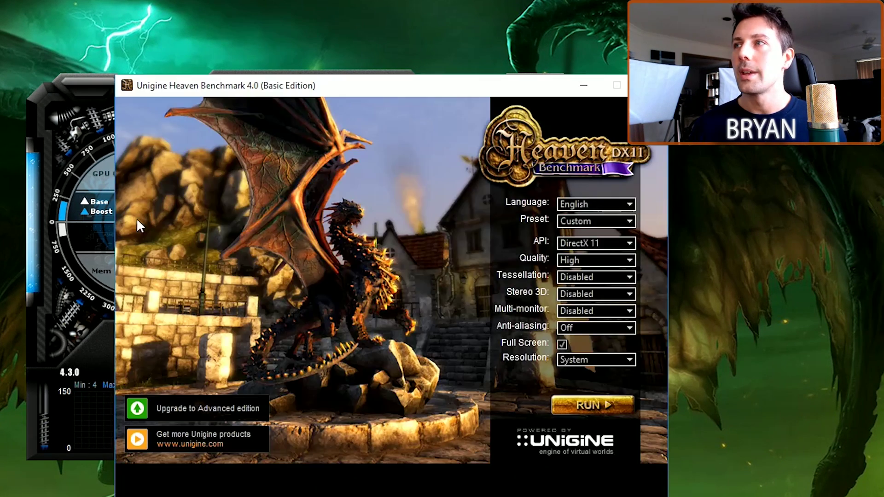
# Run the Unigine Heaven benchmark full screen to test the overclock's stability, and quit it.
pyautogui.moveTo(277, 90); pyautogui.dragTo(544, 90)
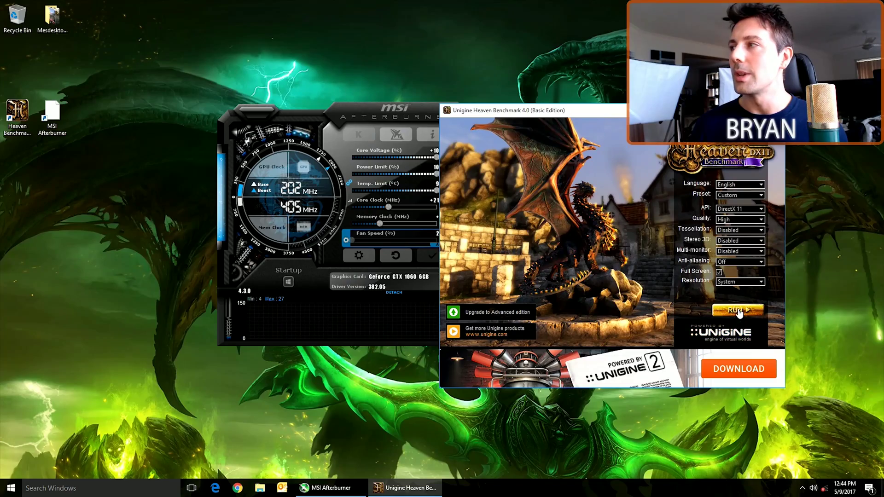
pyautogui.click(738, 312)
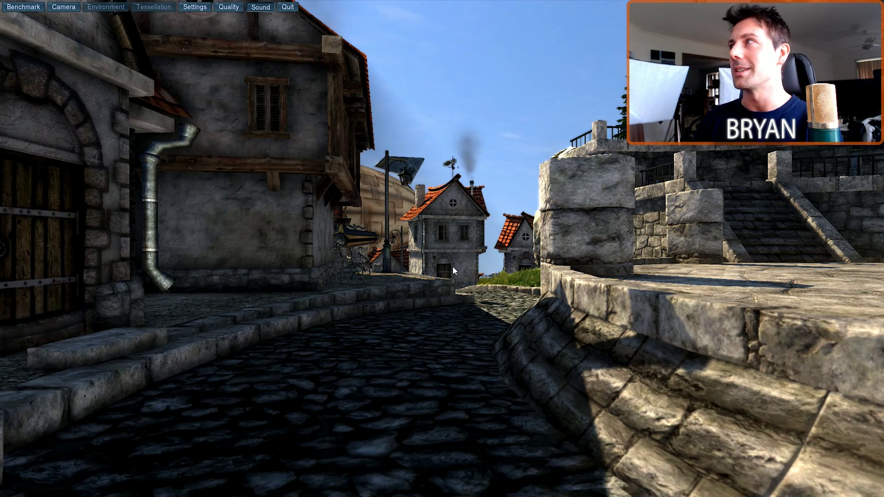
pyautogui.click(288, 7)
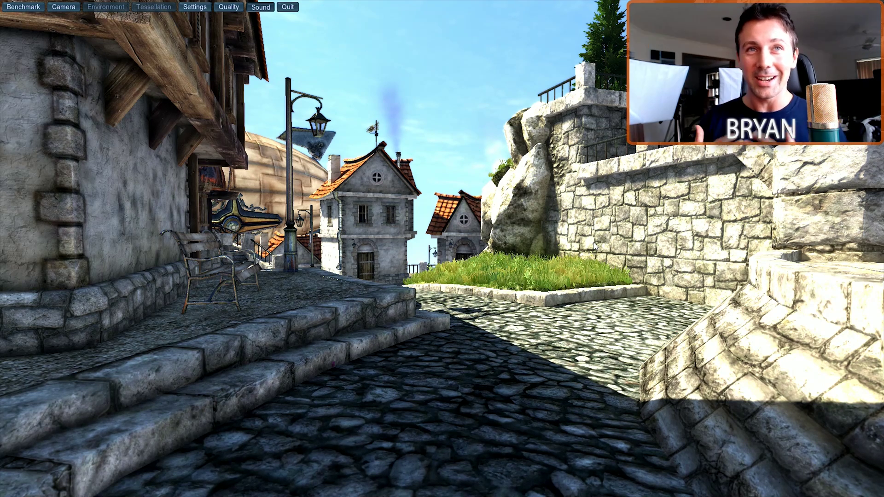
# Leave the benchmark screen through Task Manager, bring MSI Afterburner to the front and close Task Manager.
pyautogui.hotkey('ctrl', 'alt', 'Delete')
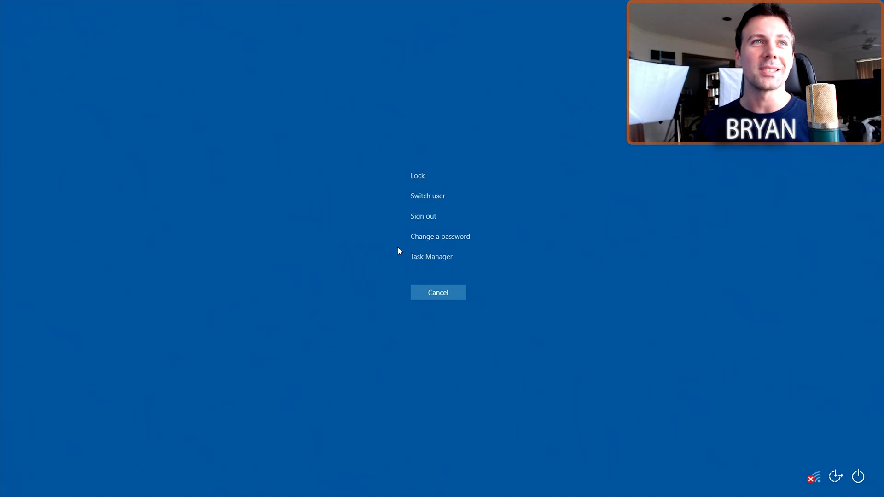
pyautogui.click(422, 257)
pyautogui.click(480, 257)
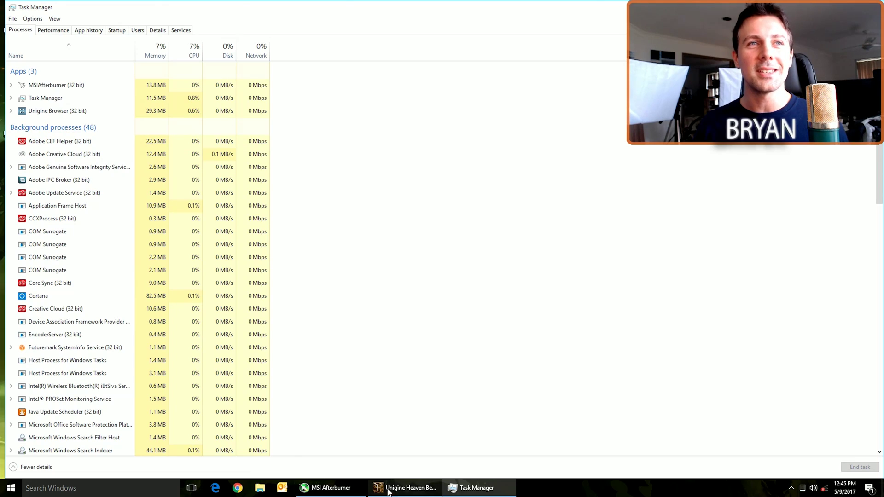
pyautogui.click(329, 488)
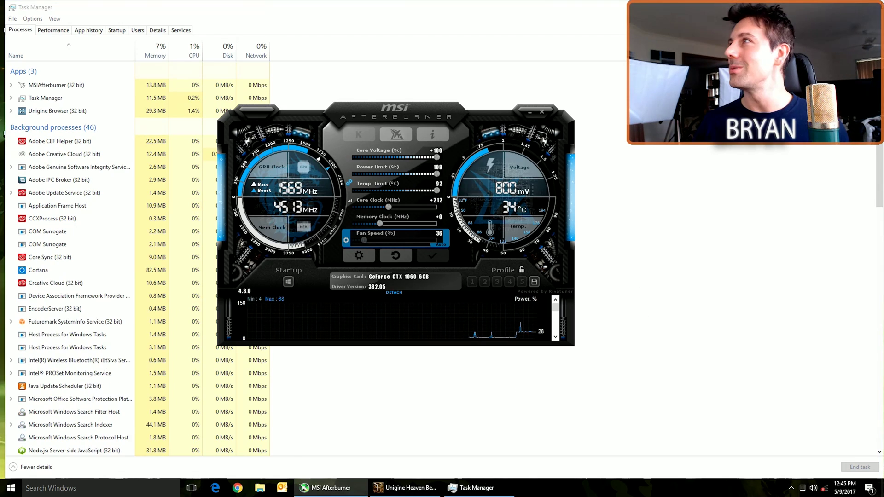
pyautogui.click(872, 6)
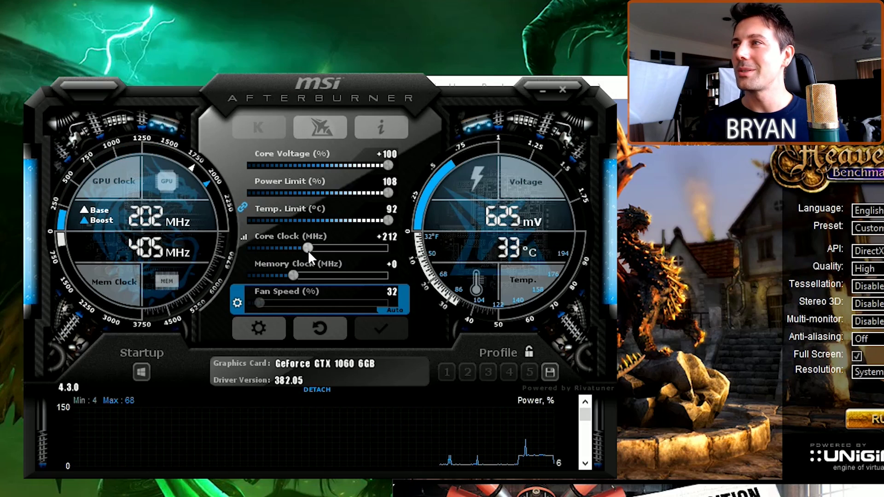
# Lower the core clock offset to +152 MHz and apply it to the graphics card.
pyautogui.moveTo(389, 206); pyautogui.dragTo(387, 206)
pyautogui.moveTo(305, 247); pyautogui.dragTo(303, 246)
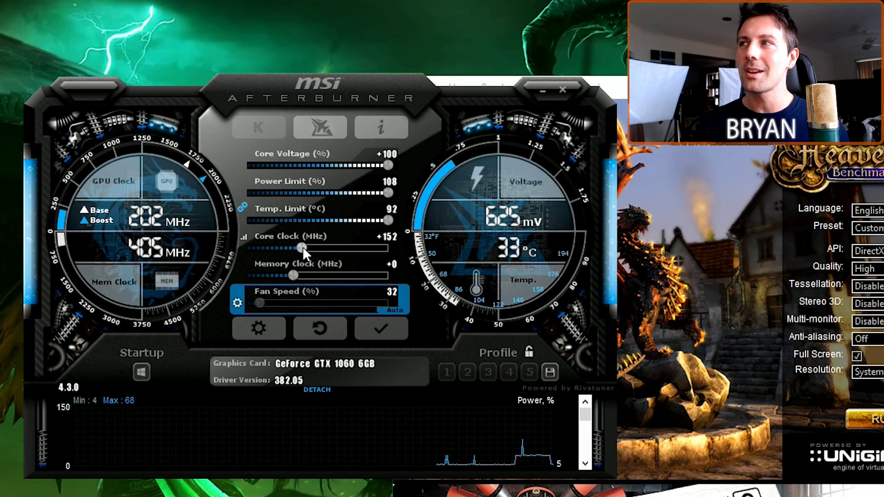
pyautogui.click(369, 328)
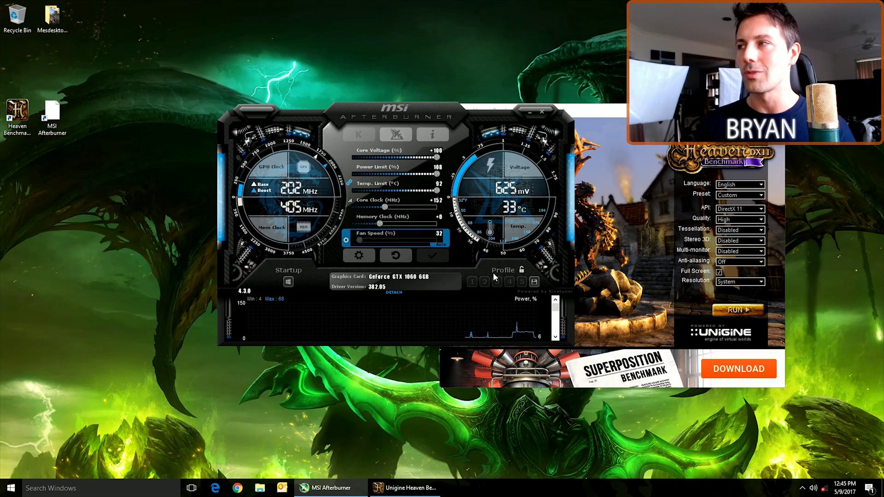
# Test the core clock overclock in the Unigine Heaven benchmark, then escape its black screen through Task Manager and close the benchmark's window.
pyautogui.click(738, 310)
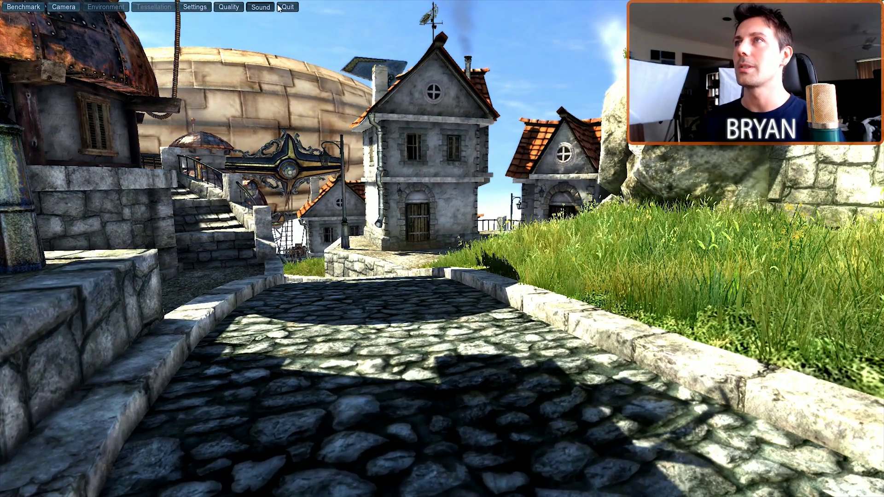
pyautogui.click(281, 7)
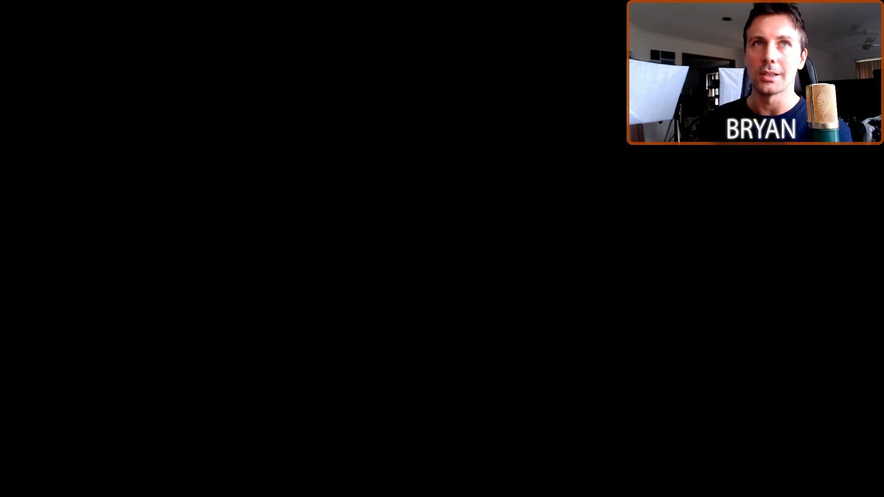
pyautogui.hotkey('ctrl', 'alt', 'Delete')
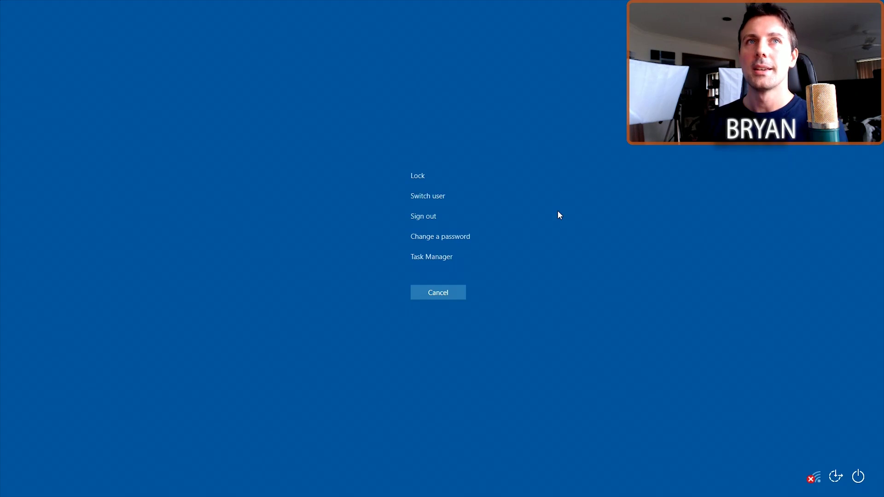
pyautogui.click(426, 255)
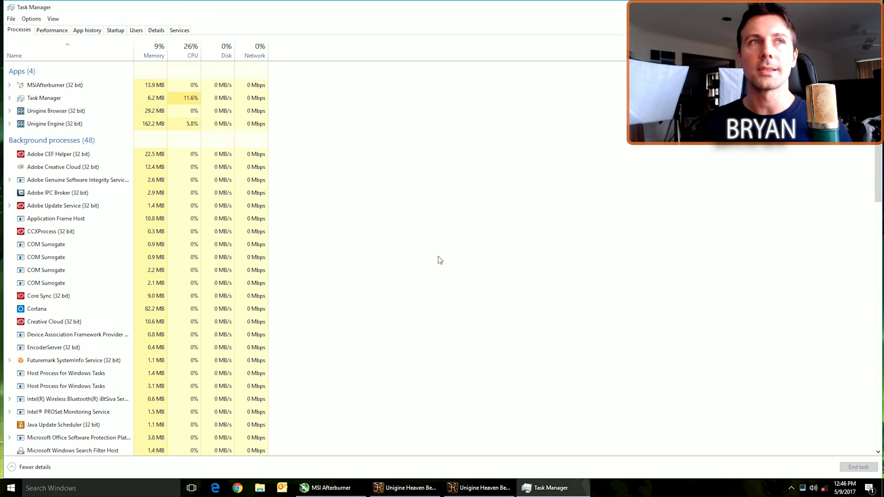
pyautogui.rightClick(491, 496)
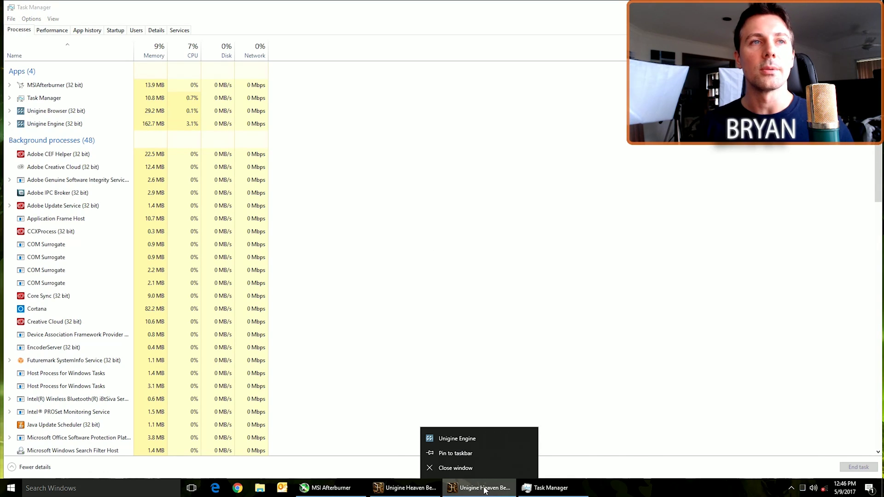
pyautogui.click(474, 469)
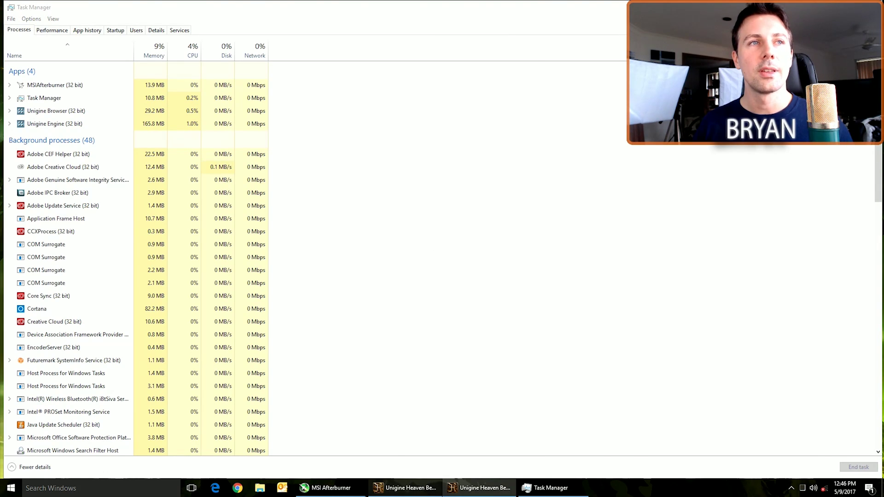
# Lower the core clock offset to +107 MHz in MSI Afterburner, apply it, and test it with a full-screen Heaven benchmark run.
pyautogui.click(327, 488)
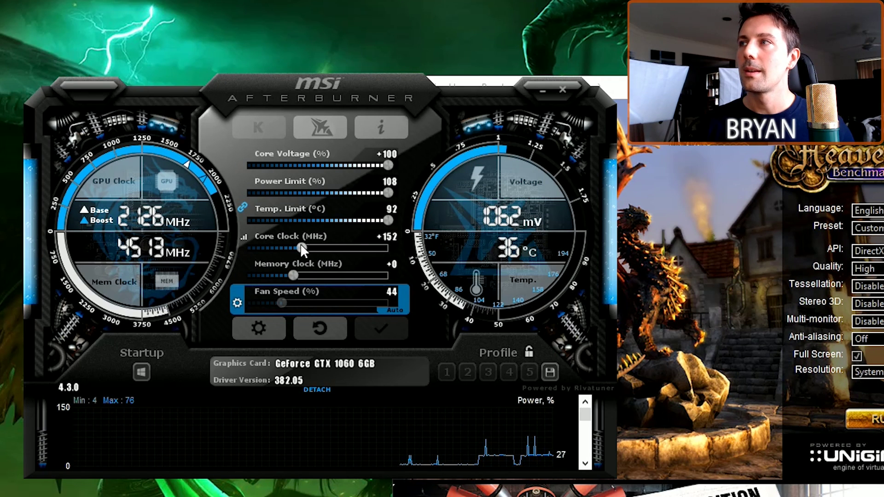
pyautogui.moveTo(301, 245); pyautogui.dragTo(296, 244)
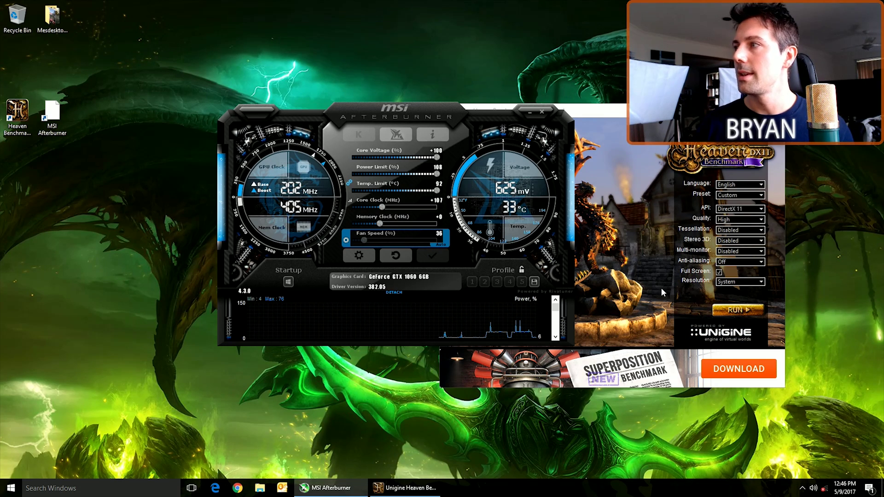
pyautogui.click(722, 315)
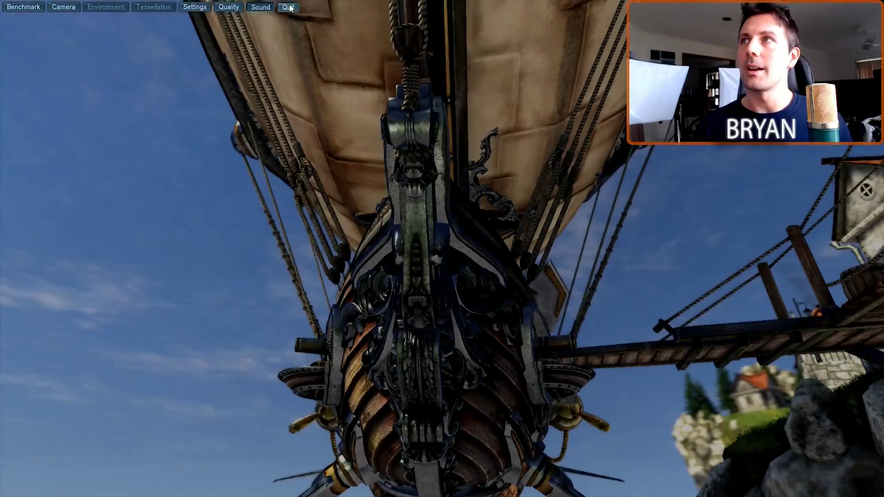
pyautogui.click(287, 6)
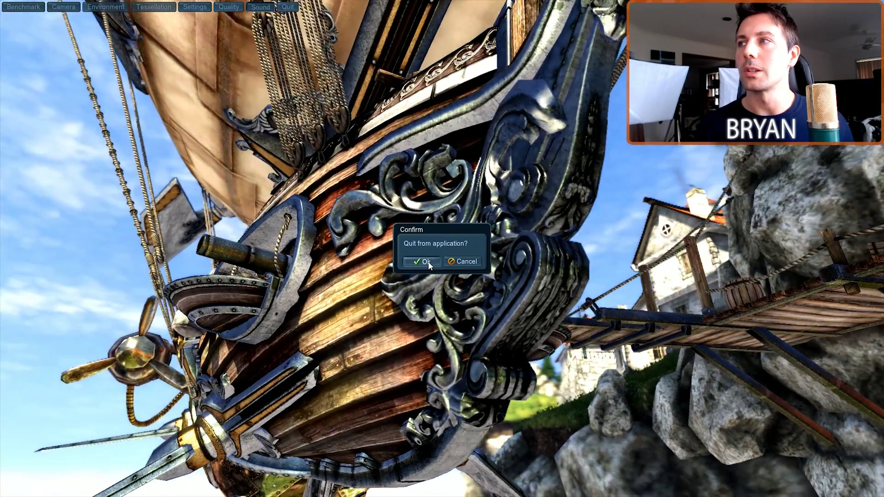
pyautogui.click(426, 261)
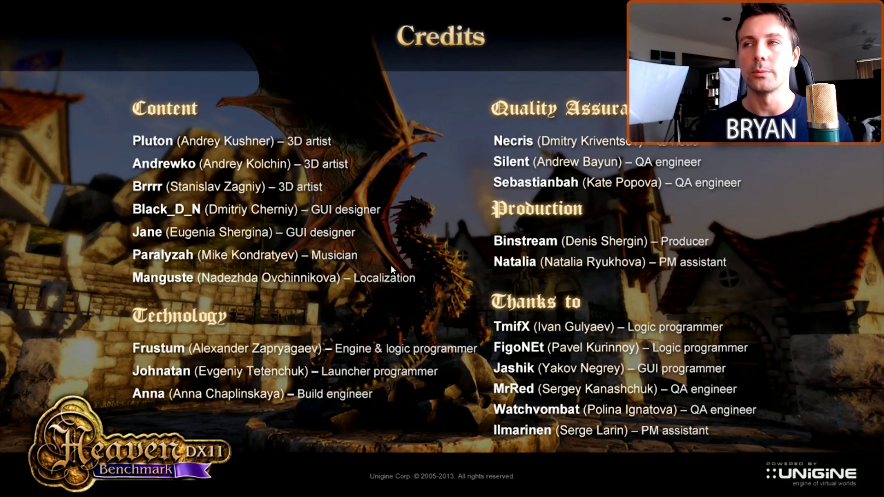
pyautogui.click(366, 252)
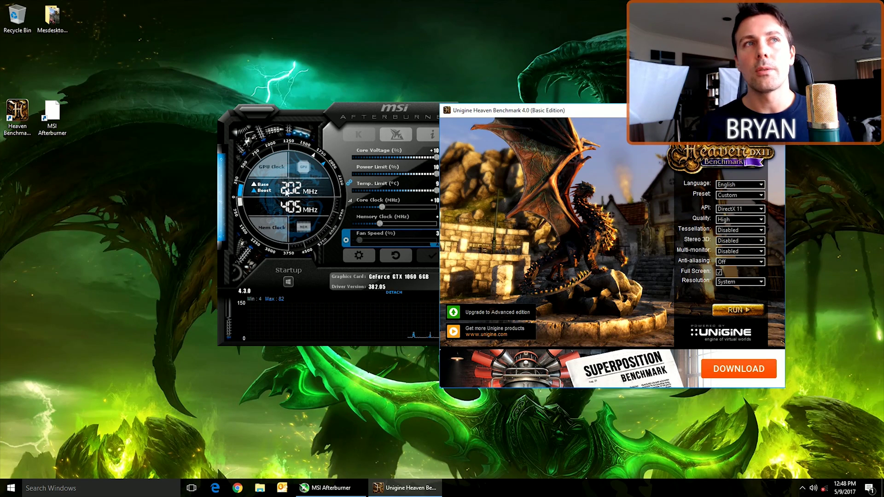
# Bring MSI Afterburner to the front and reapply the core clock offset of +107 MHz.
pyautogui.click(364, 119)
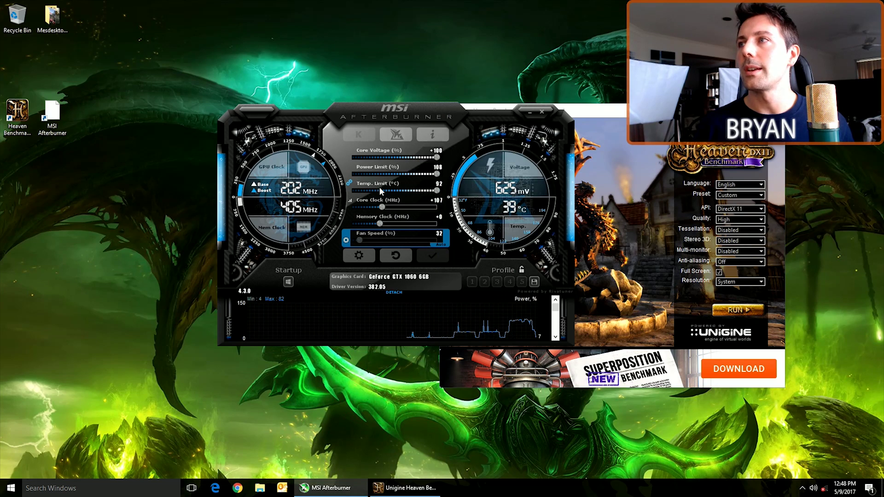
pyautogui.moveTo(382, 208); pyautogui.dragTo(383, 205)
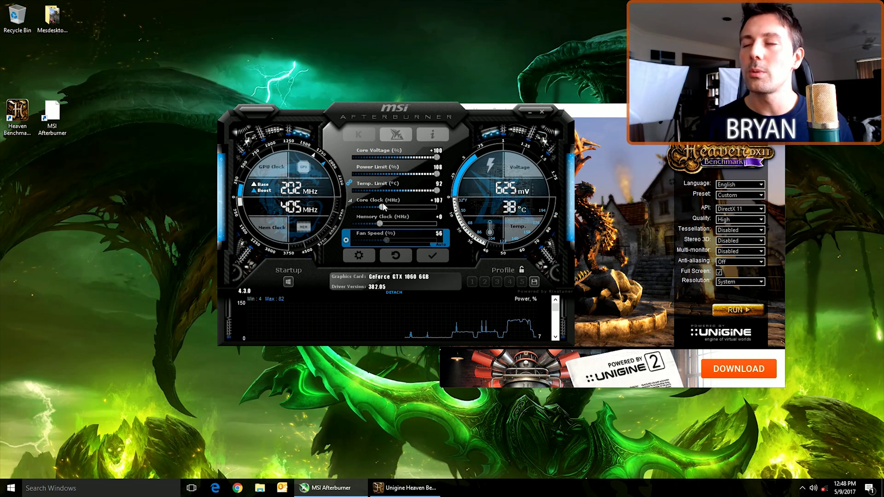
pyautogui.moveTo(381, 207); pyautogui.dragTo(382, 208)
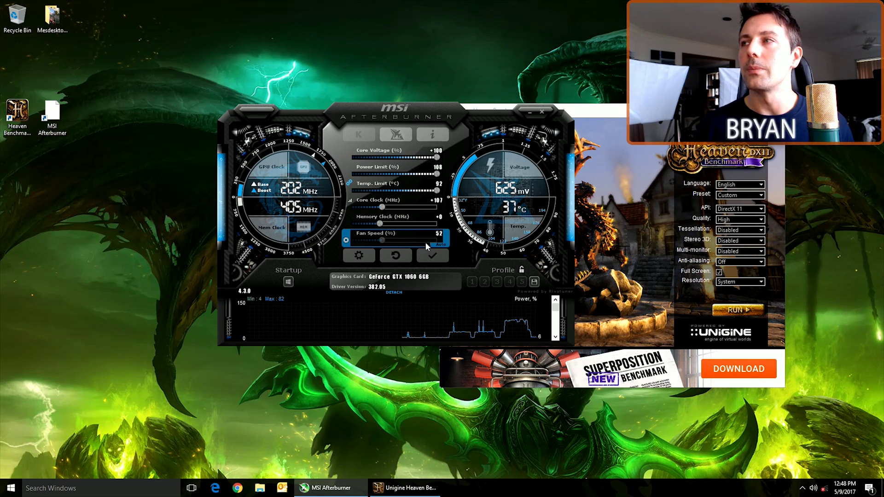
pyautogui.click(430, 253)
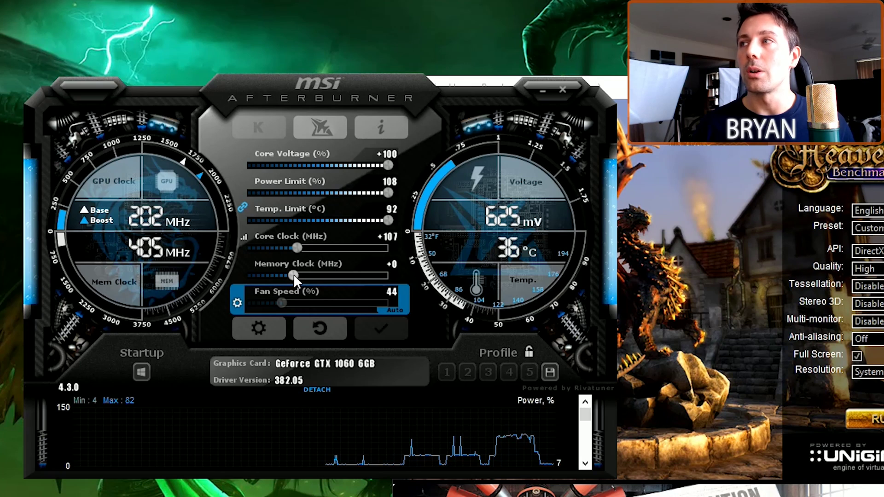
# Raise the memory clock offset to about +300 MHz and apply it to the graphics card.
pyautogui.moveTo(380, 224); pyautogui.dragTo(393, 221)
pyautogui.moveTo(316, 272); pyautogui.dragTo(323, 270)
pyautogui.click(368, 317)
# Run the Unigine Heaven benchmark full screen to test the first memory overclock, and quit it through the credits.
pyautogui.click(865, 419)
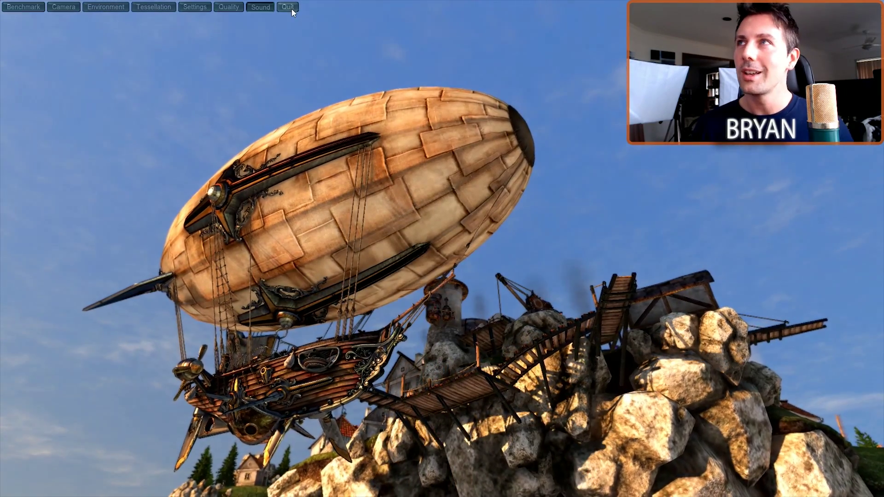
pyautogui.click(292, 9)
pyautogui.click(422, 260)
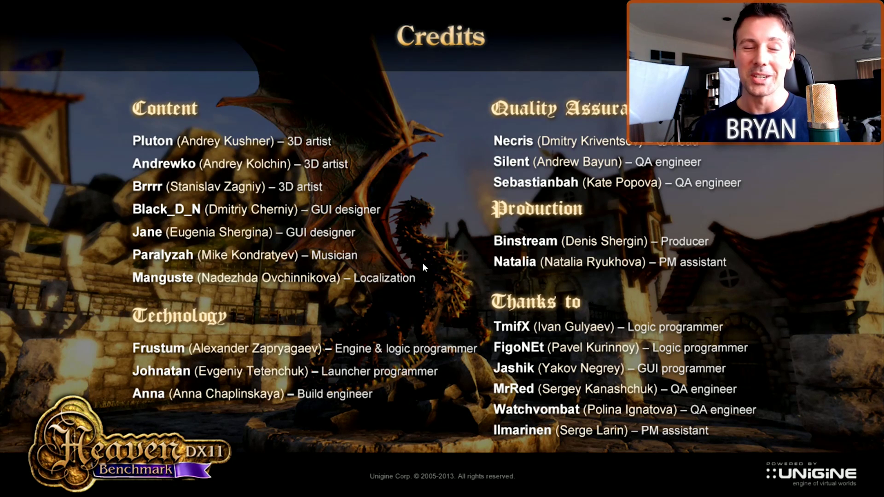
pyautogui.click(422, 263)
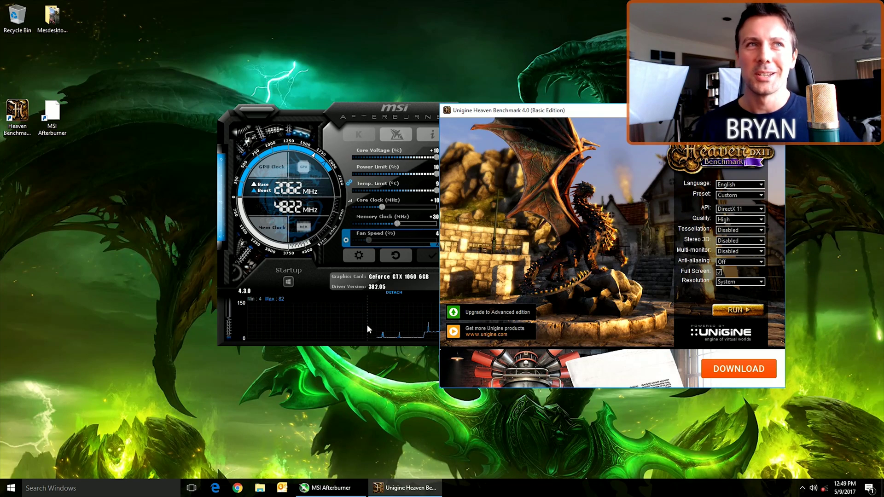
# Raise the memory clock offset to +602 MHz and apply it to the graphics card.
pyautogui.moveTo(397, 224); pyautogui.dragTo(405, 222)
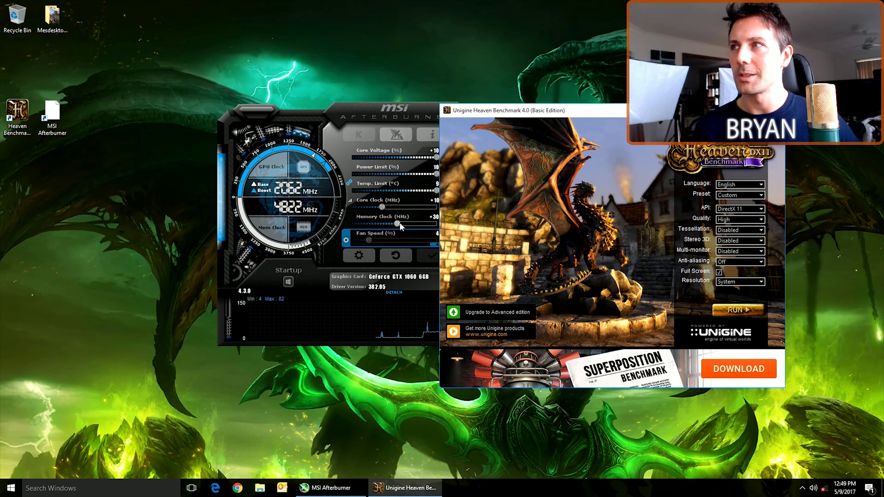
pyautogui.moveTo(336, 276); pyautogui.dragTo(355, 275)
pyautogui.click(371, 327)
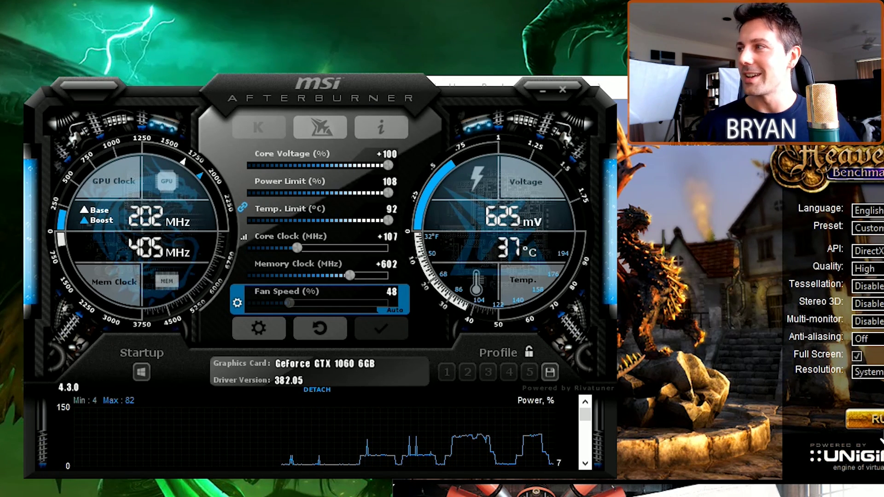
# Run the Unigine Heaven benchmark full screen to check stability at the +602 MHz memory offset, and quit it.
pyautogui.click(866, 420)
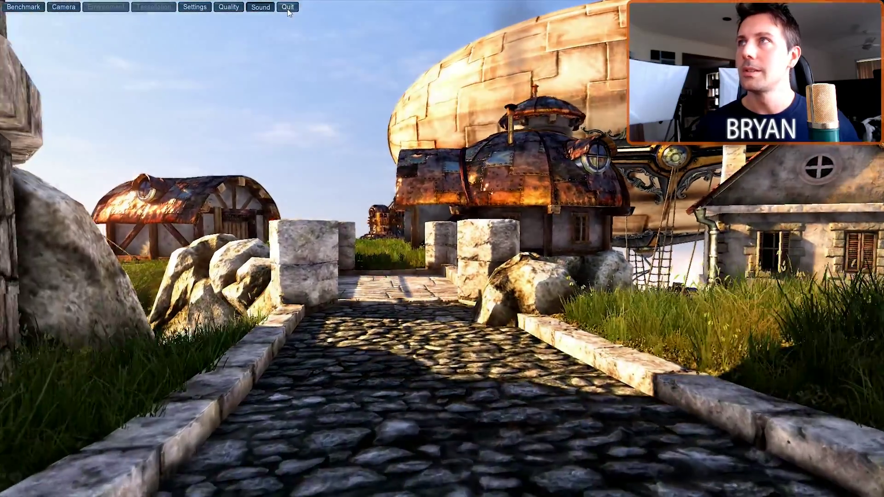
pyautogui.click(288, 7)
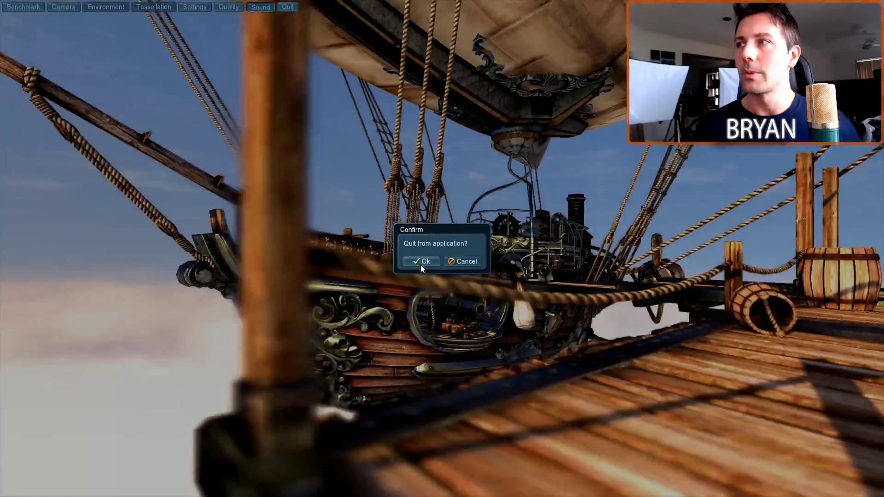
pyautogui.click(421, 262)
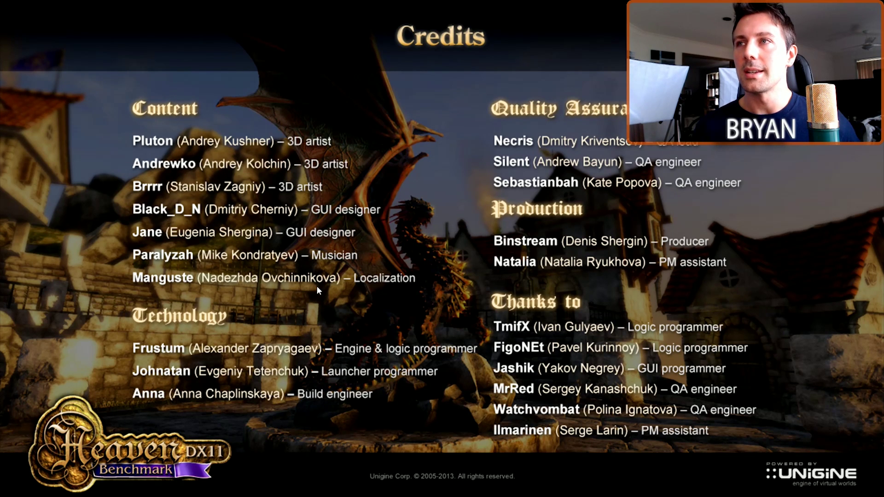
pyautogui.click(302, 234)
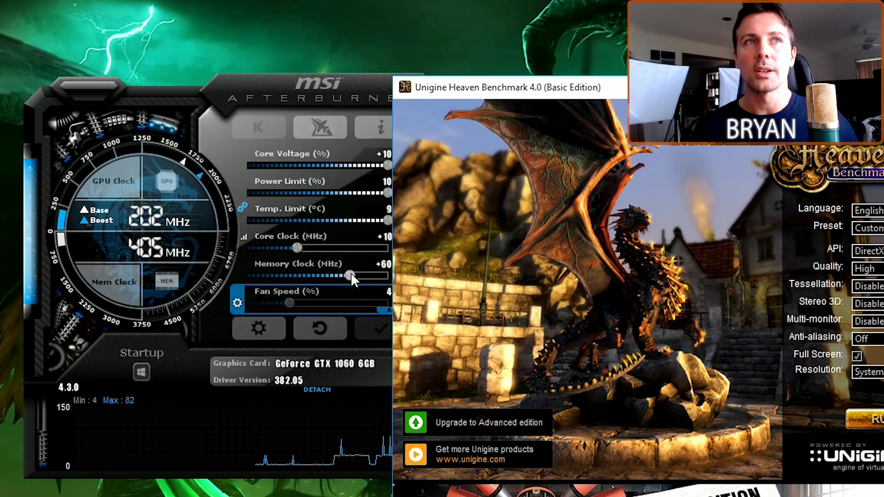
# Raise the memory clock offset to +902 MHz and apply it to the graphics card.
pyautogui.moveTo(413, 224); pyautogui.dragTo(420, 223)
pyautogui.moveTo(369, 274); pyautogui.dragTo(380, 274)
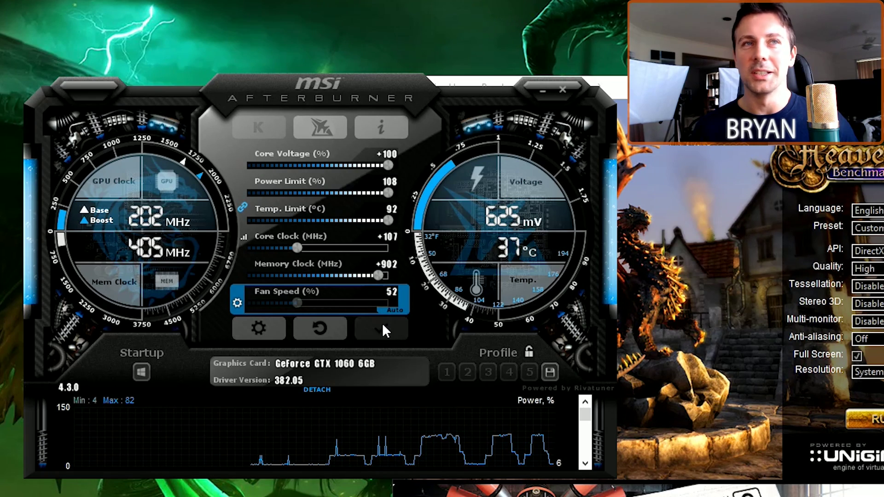
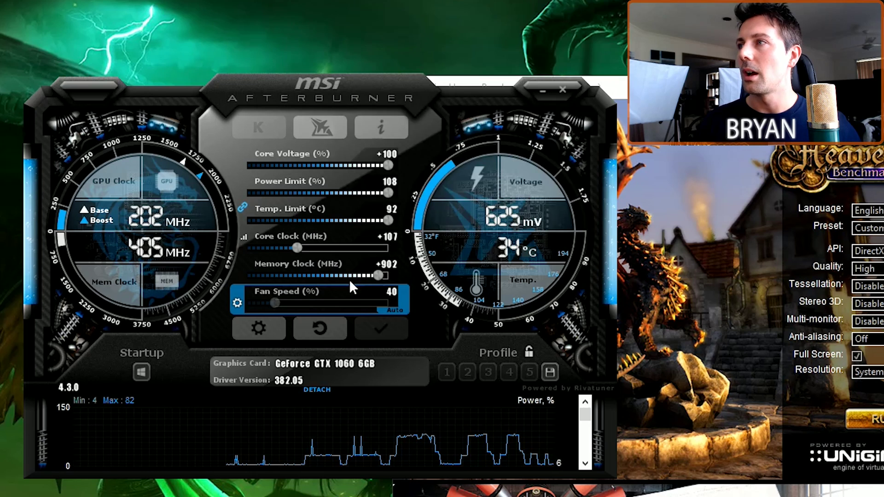
# Lower the memory clock offset to +756 MHz, apply it, and test it with a full-screen Heaven benchmark run.
pyautogui.moveTo(375, 274); pyautogui.dragTo(363, 275)
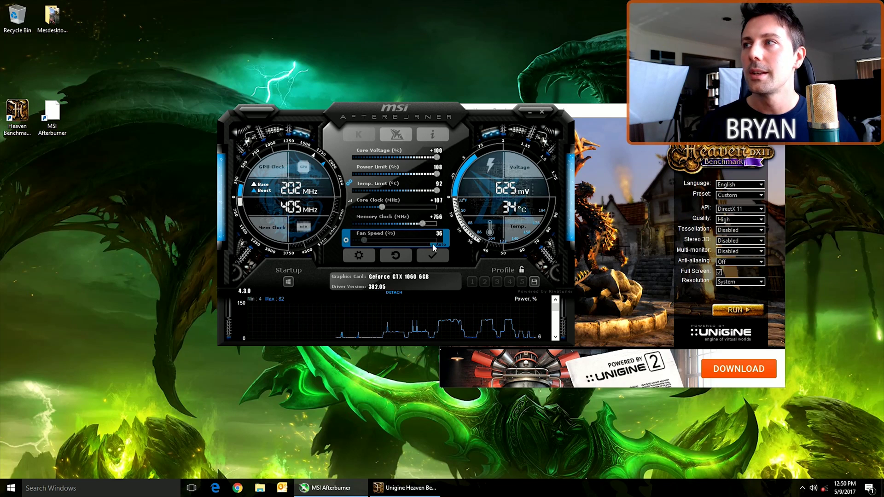
pyautogui.click(732, 311)
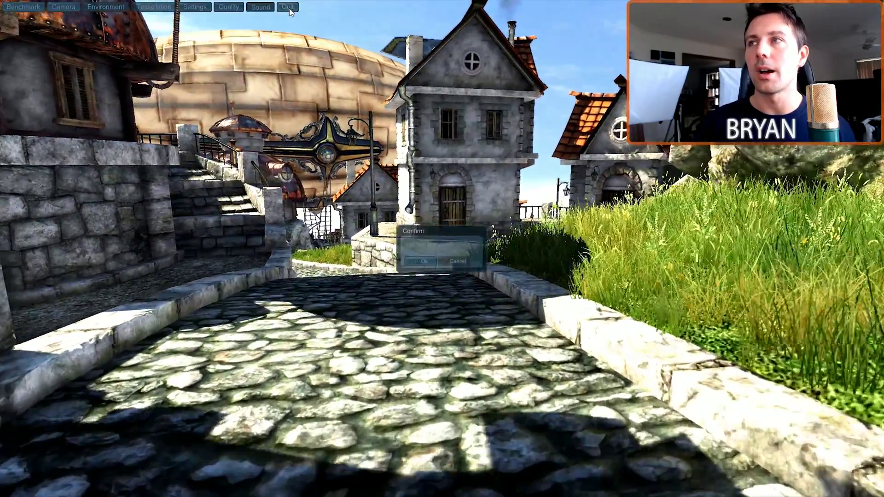
pyautogui.click(290, 8)
pyautogui.click(421, 261)
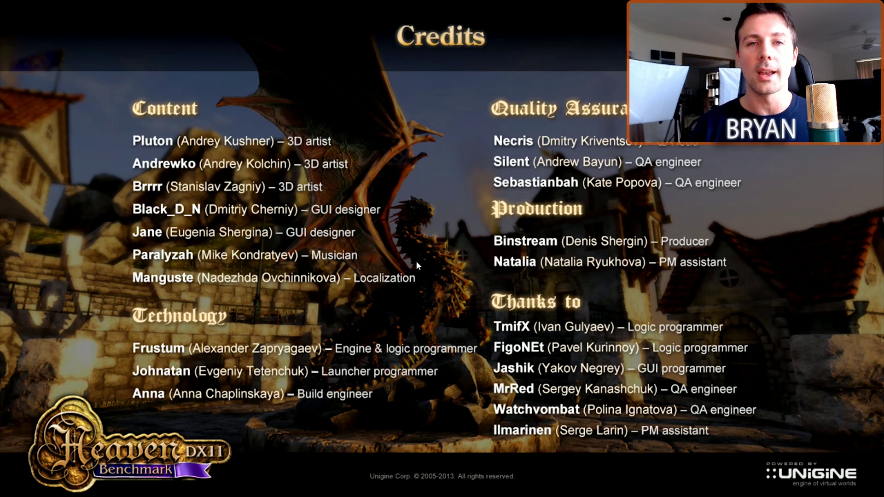
pyautogui.click(416, 260)
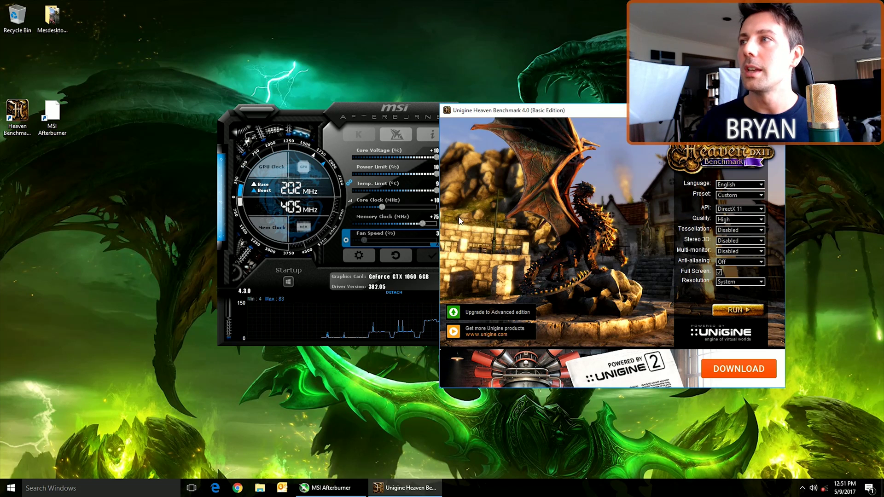
# Lower the memory clock offset to +650 MHz, apply it, and start the Unigine Heaven benchmark to test it.
pyautogui.click(423, 226)
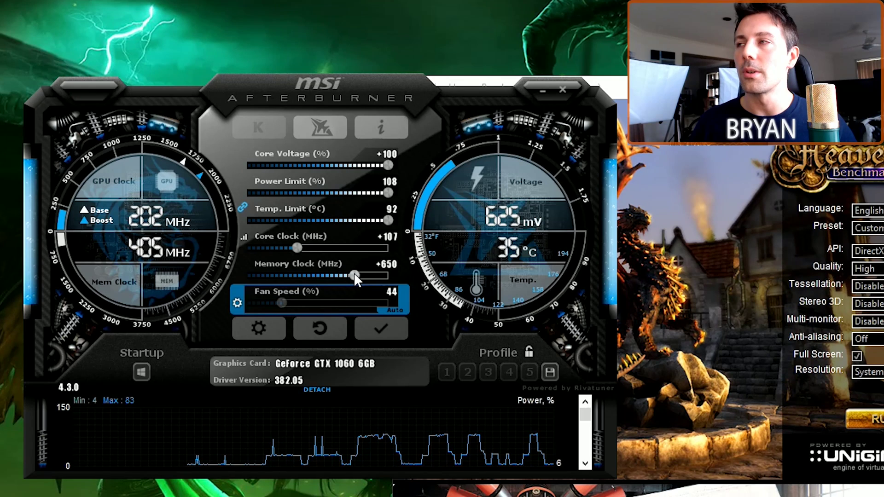
pyautogui.moveTo(416, 225); pyautogui.dragTo(421, 225)
pyautogui.moveTo(365, 275); pyautogui.dragTo(353, 275)
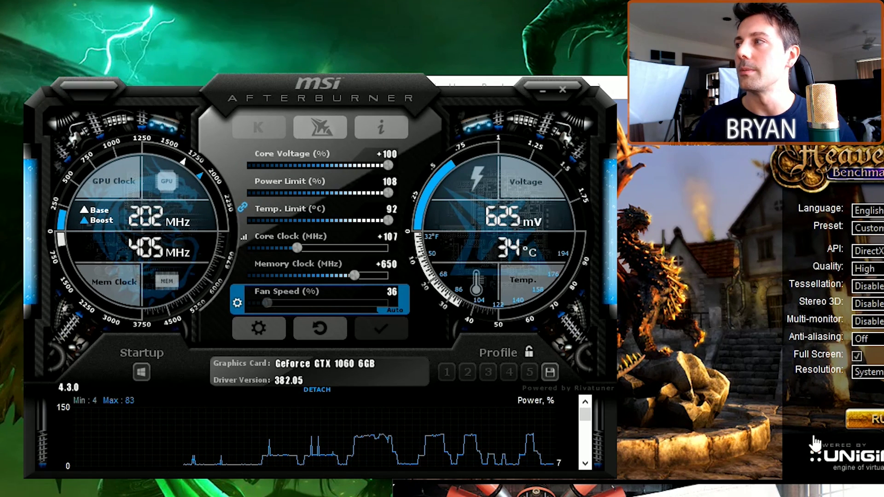
pyautogui.click(866, 419)
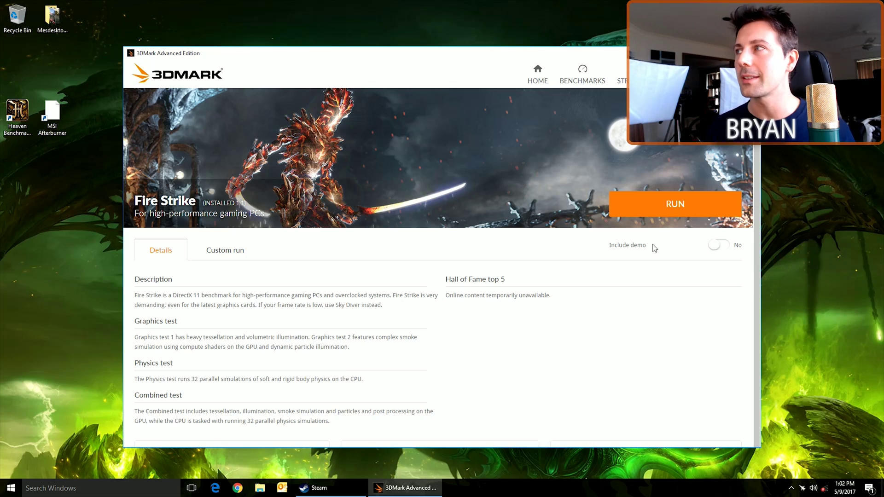
# Switch to 3DMark and run the Fire Strike benchmark without the demo.
pyautogui.click(670, 207)
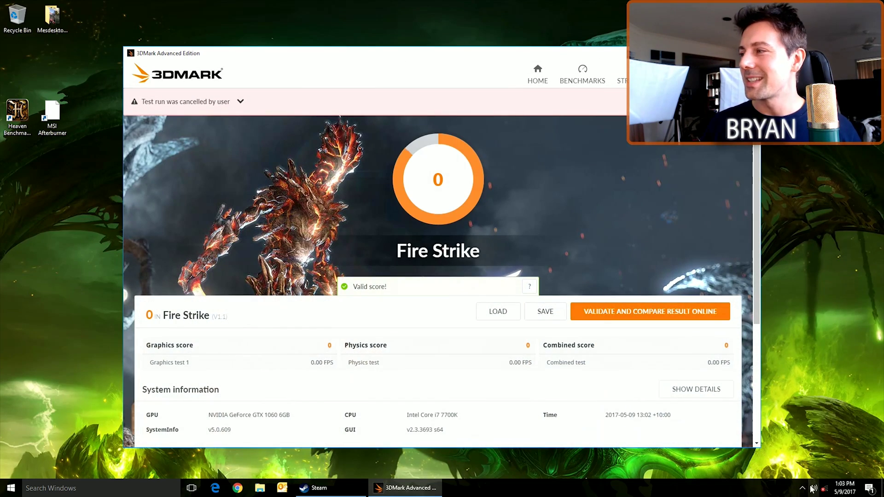
# Switch to MSI Afterburner, lower the core clock offset to +84 MHz and the memory clock offset to +594 MHz, and apply both.
pyautogui.click(802, 488)
pyautogui.click(802, 469)
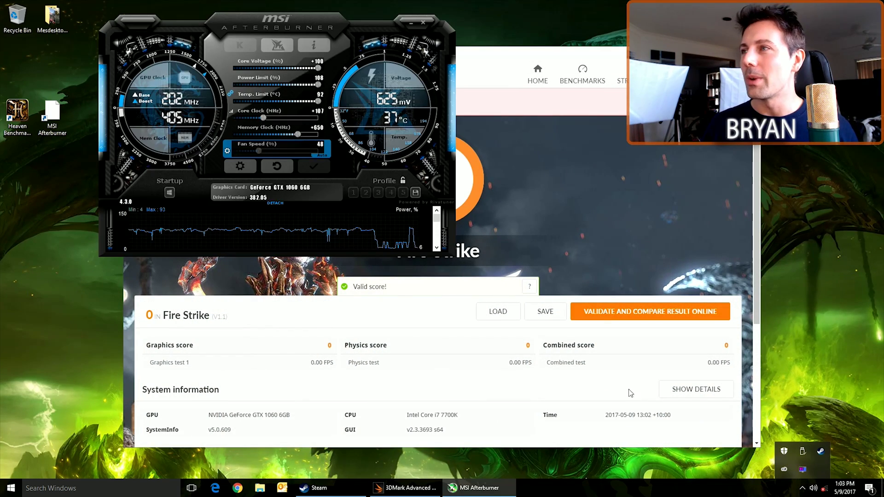
pyautogui.moveTo(300, 25); pyautogui.dragTo(449, 123)
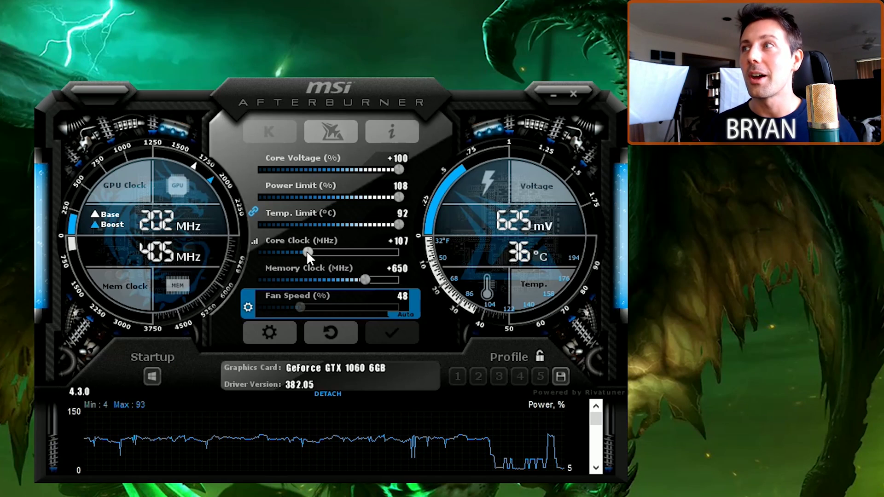
pyautogui.moveTo(366, 278); pyautogui.dragTo(360, 277)
pyautogui.moveTo(310, 250); pyautogui.dragTo(308, 249)
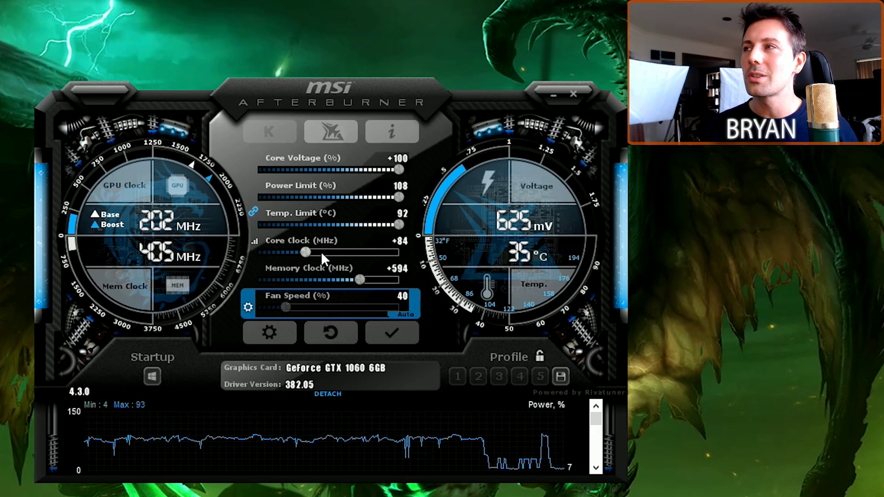
pyautogui.click(399, 336)
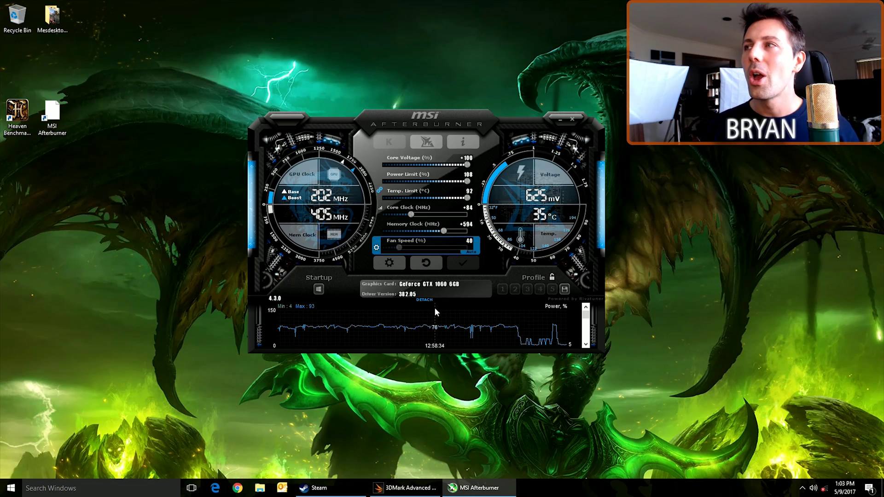
# Switch to 3DMark and run the Fire Strike benchmark without the demo to test the lowered clock offsets.
pyautogui.moveTo(405, 488)
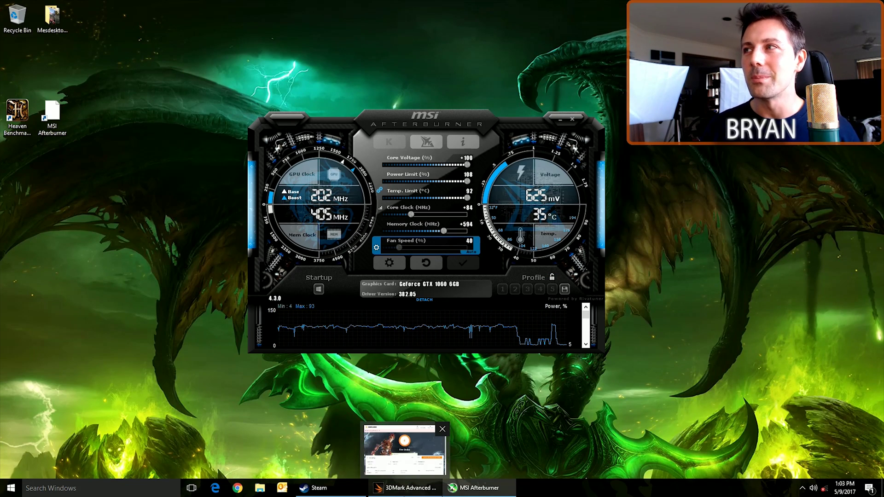
pyautogui.click(405, 488)
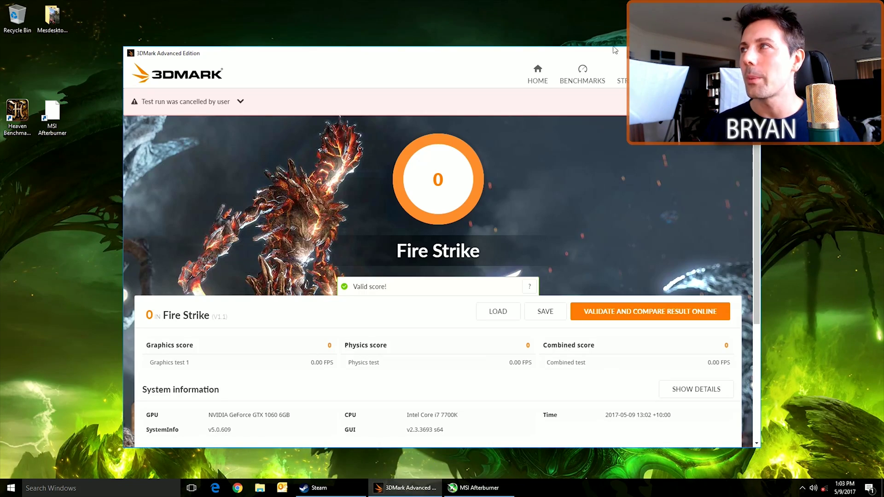
pyautogui.click(583, 74)
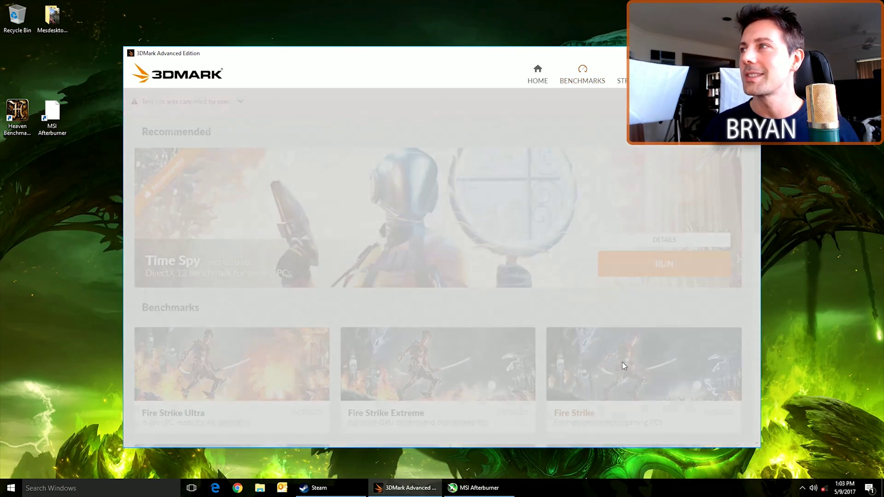
pyautogui.click(624, 367)
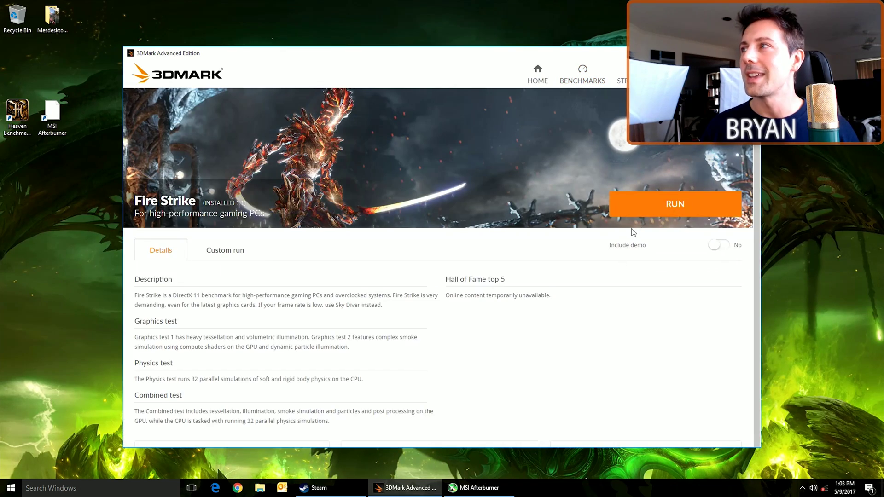
pyautogui.click(650, 211)
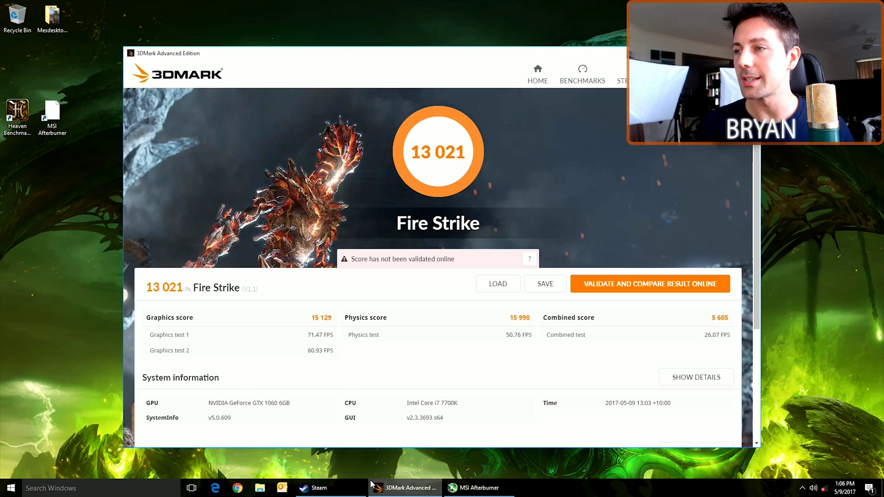
# Switch back to MSI Afterburner.
pyautogui.click(479, 488)
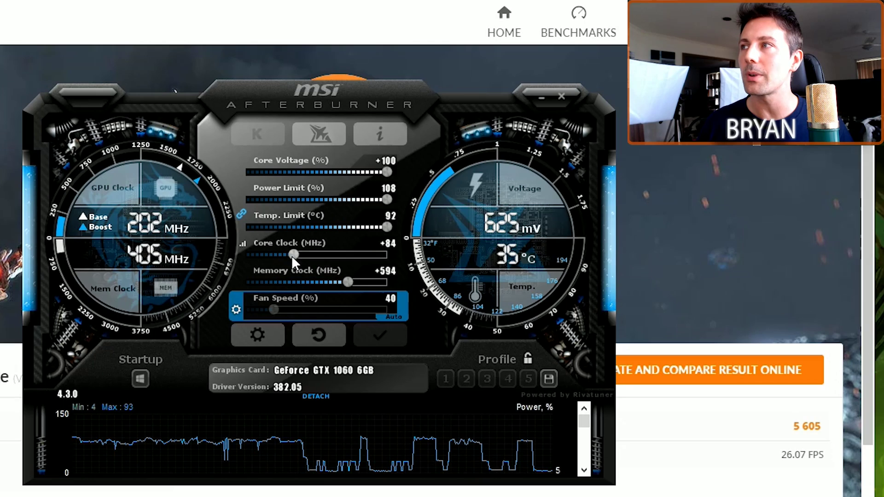
# Try a core clock offset of +61 MHz and return it to +84 MHz.
pyautogui.press('Right')
pyautogui.press('Right')
pyautogui.press('Right')
pyautogui.press('Right')
pyautogui.press('Right')
pyautogui.press('Right')
pyautogui.press('Right')
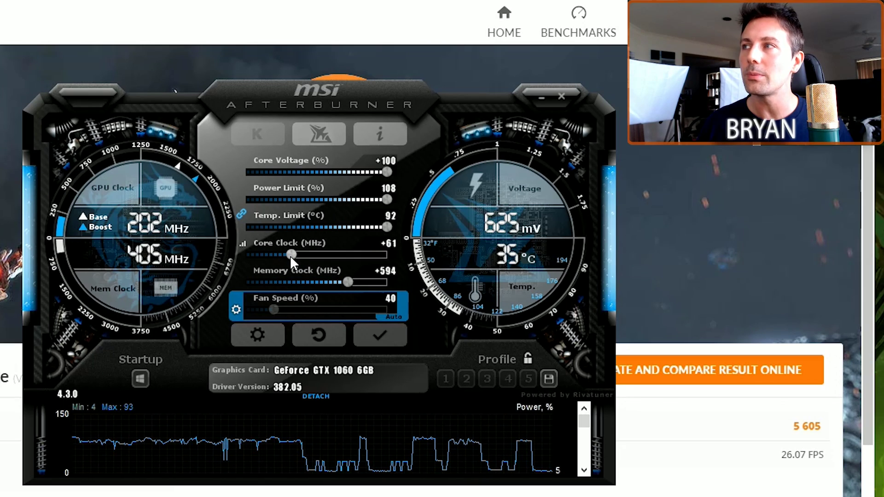
pyautogui.press('Left')
pyautogui.press('Left')
pyautogui.press('Left')
pyautogui.press('Left')
pyautogui.press('Left')
pyautogui.press('Left')
pyautogui.press('Left')
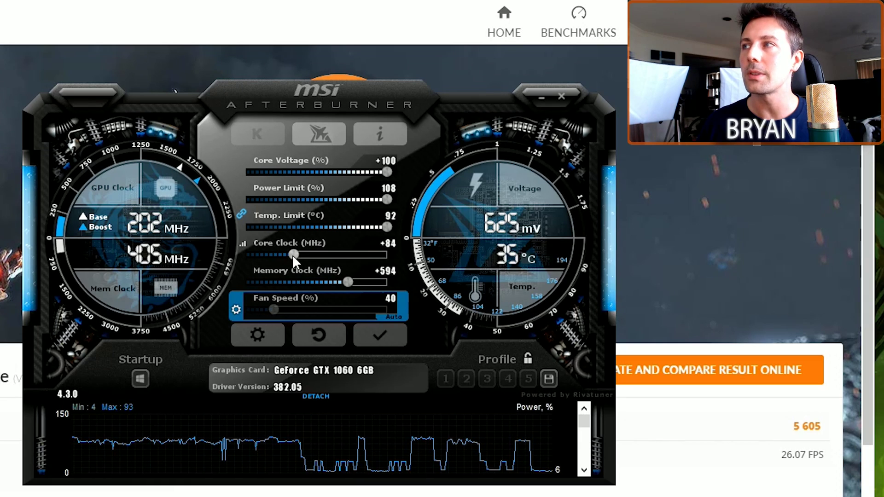
# Fine-tune the memory clock offset to +577 MHz and apply it to the graphics card.
pyautogui.click(342, 282)
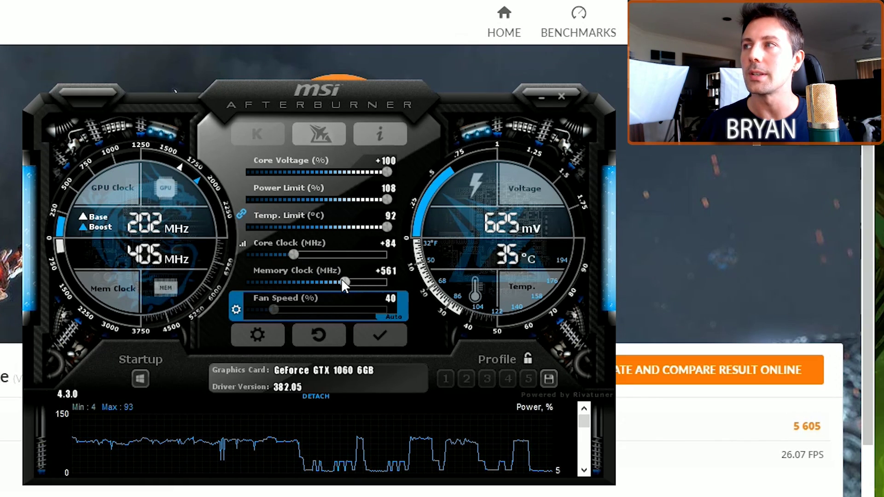
pyautogui.press('Right')
pyautogui.press('Right')
pyautogui.press('Right')
pyautogui.press('Right')
pyautogui.press('Right')
pyautogui.press('Right')
pyautogui.press('Right')
pyautogui.press('Right')
pyautogui.press('Right')
pyautogui.press('Right')
pyautogui.press('Right')
pyautogui.press('Right')
pyautogui.press('Right')
pyautogui.press('Right')
pyautogui.press('Right')
pyautogui.press('Right')
pyautogui.press('Right')
pyautogui.press('Right')
pyautogui.press('Right')
pyautogui.press('Right')
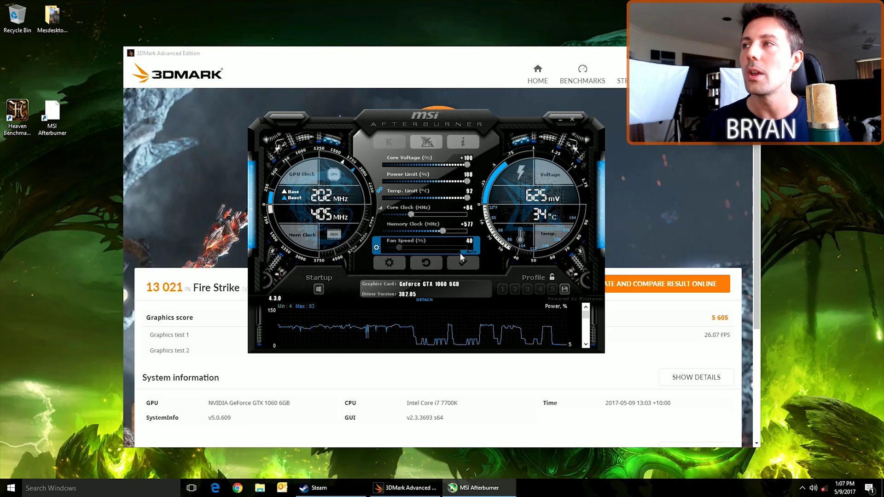
pyautogui.click(467, 263)
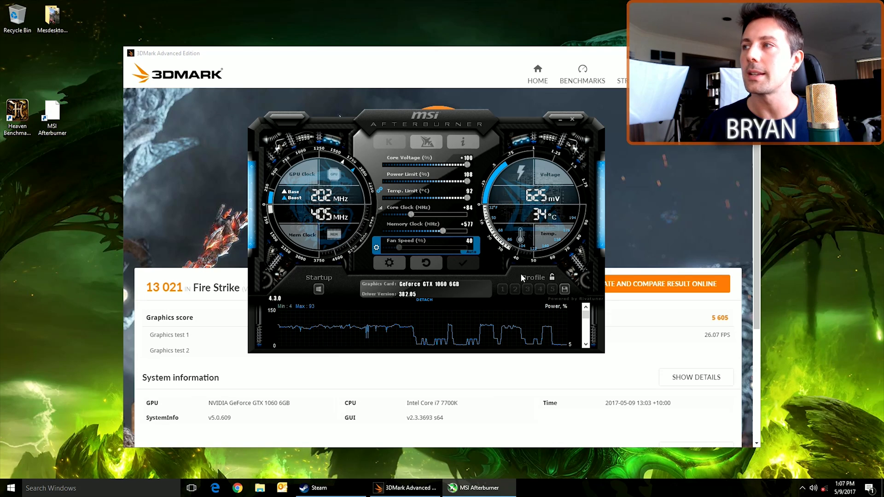
# Save the overclock settings to profile 3 and turn on applying the overclock at Windows startup.
pyautogui.click(564, 290)
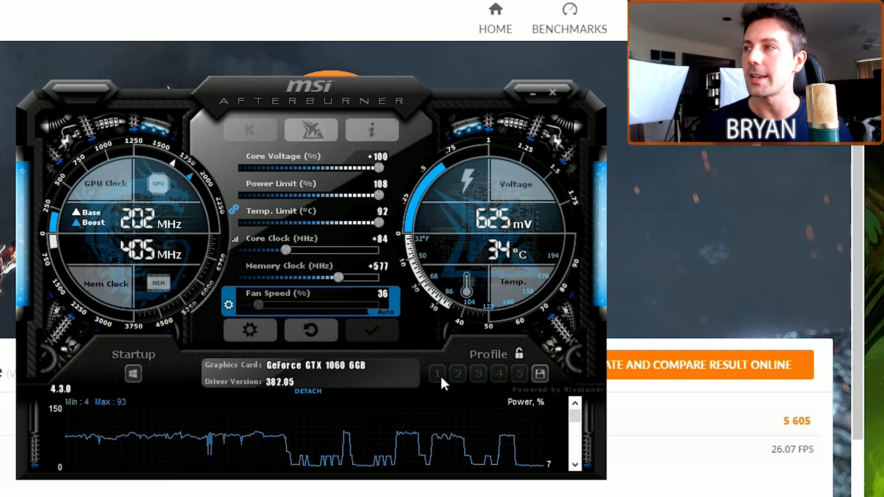
pyautogui.click(478, 374)
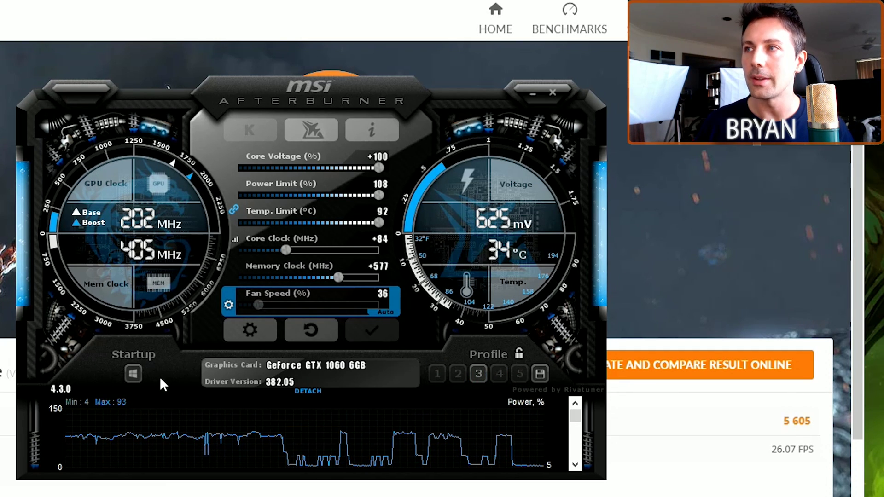
pyautogui.click(133, 374)
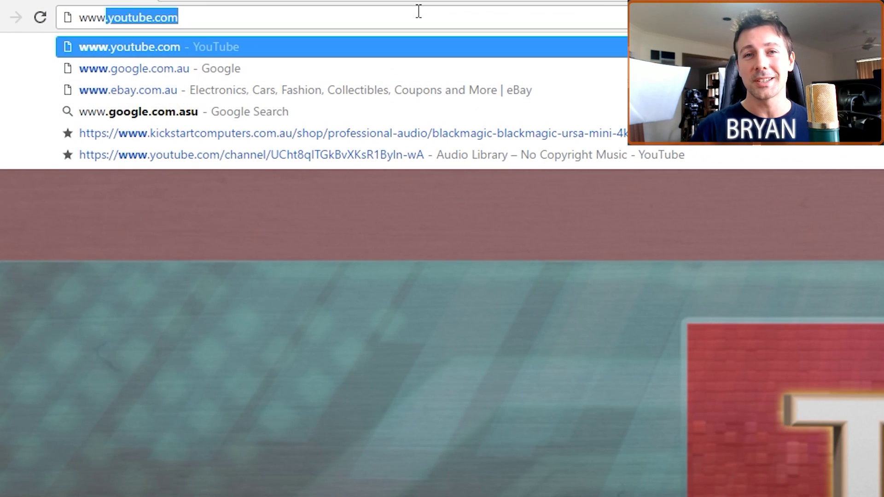
# Open the Tech City Patreon page at patreon.com/techcity in the web browser and choose to become a patron.
pyautogui.write('patreon.com/techcity')
pyautogui.press('Return')
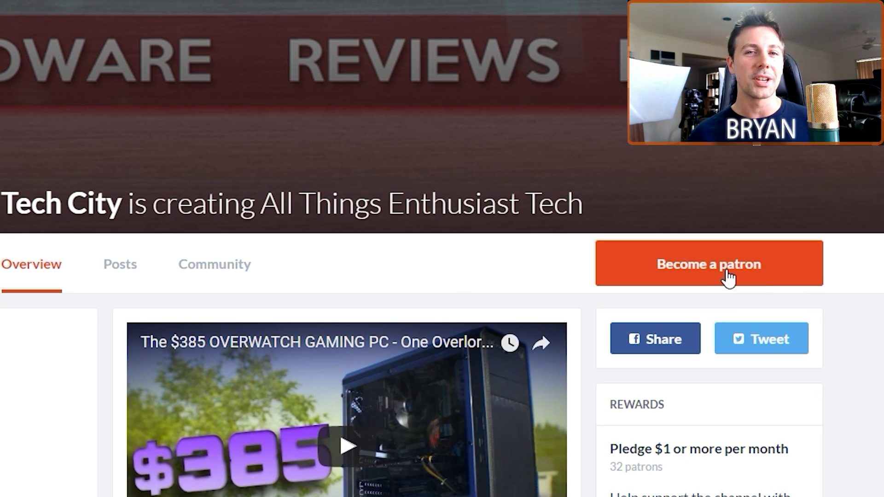
pyautogui.click(638, 265)
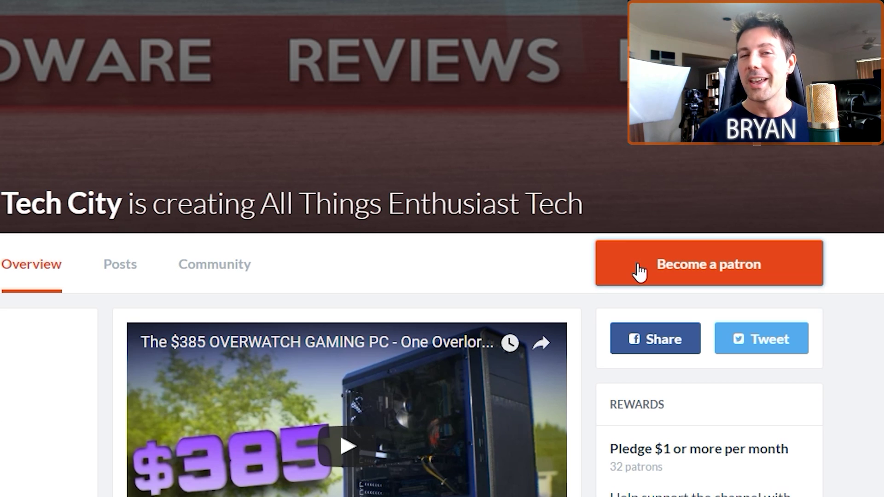